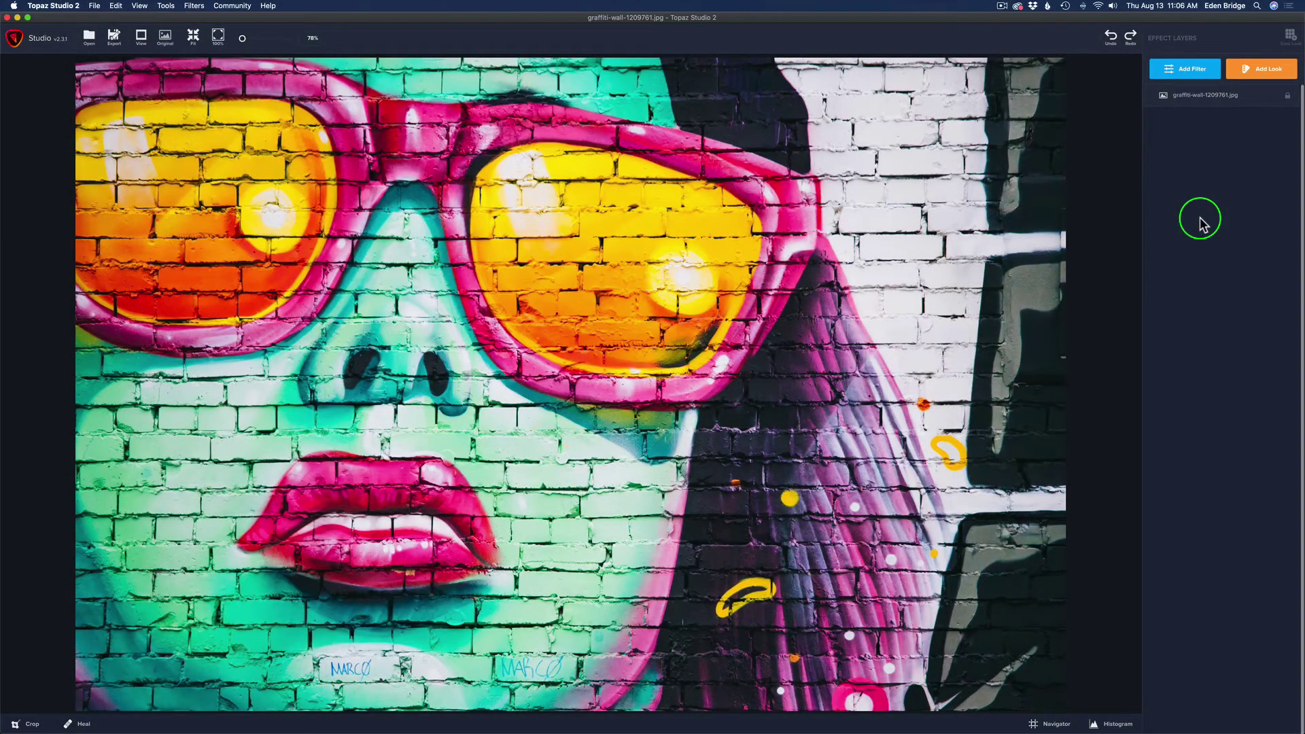
Step: Add a Precision Contrast filter layer above the graffiti-wall-1209761.jpg image
click(1183, 70)
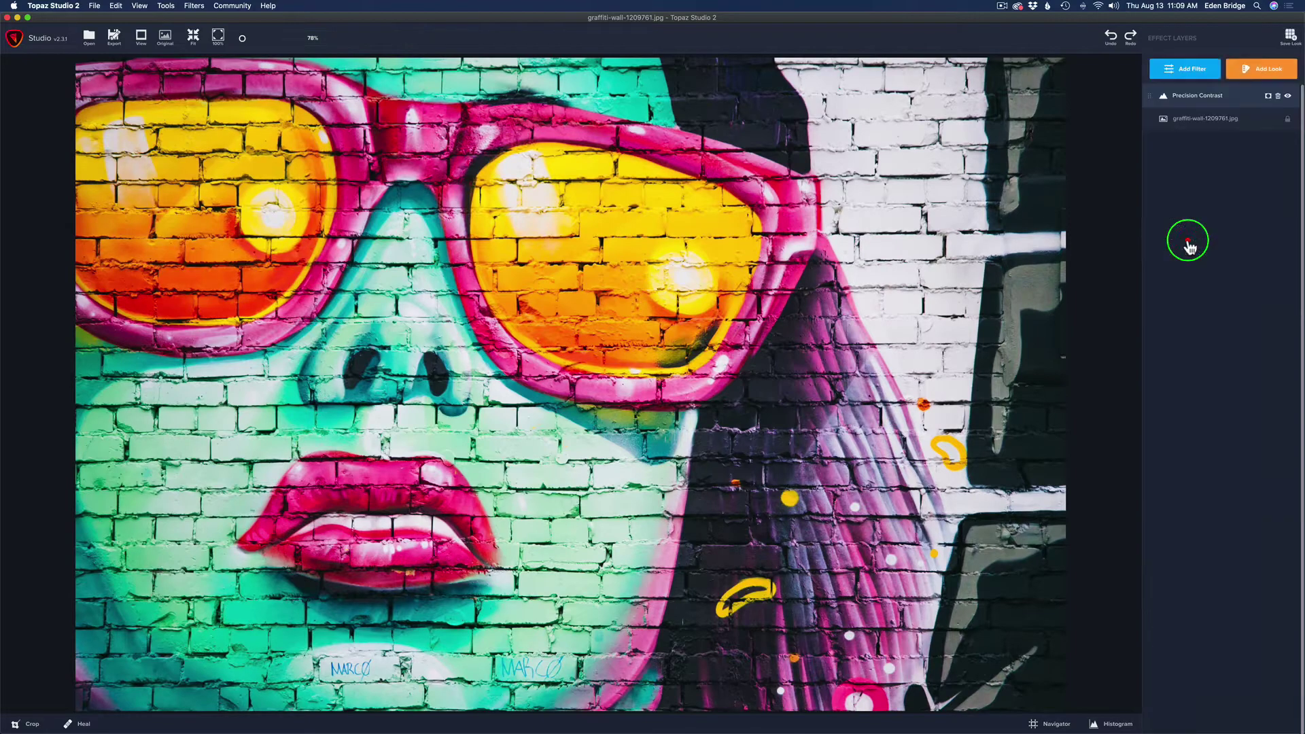
Step: Select the Precision Contrast layer to show its Contrast, Lighting and Color sliders
click(1189, 243)
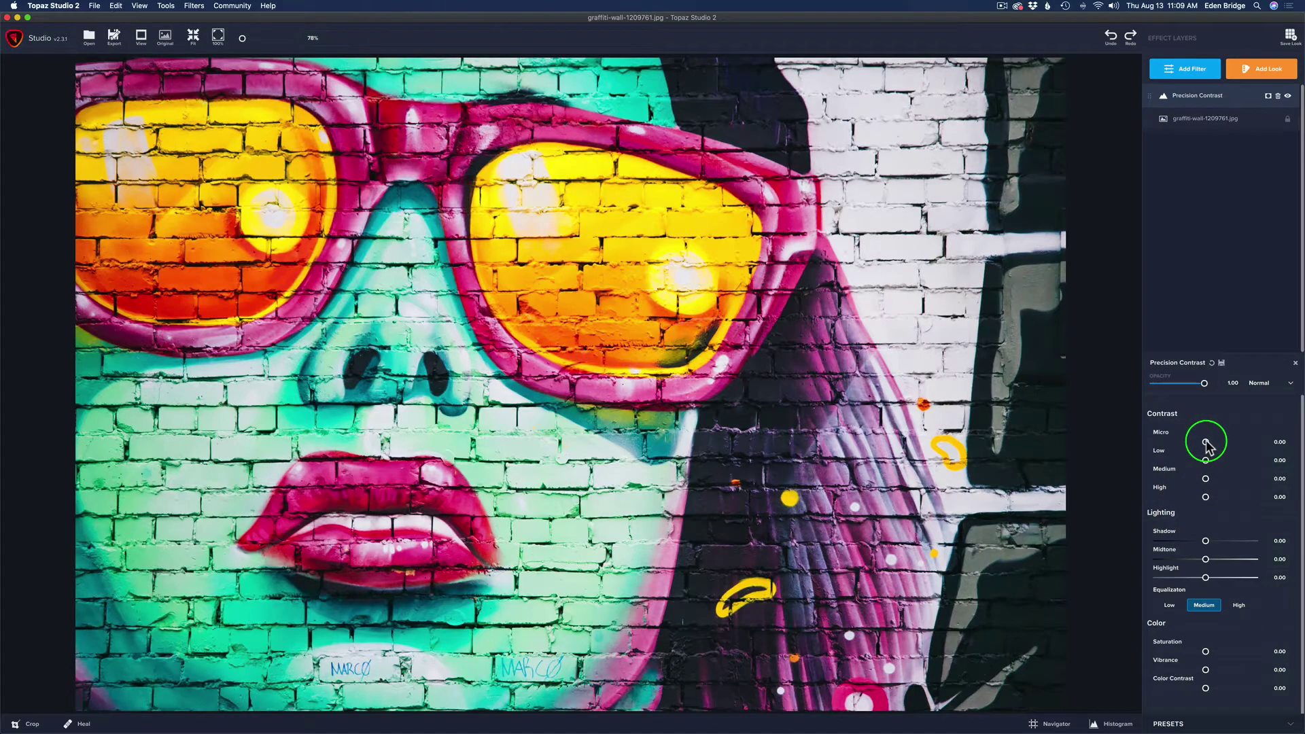
Step: Raise Micro contrast to its 1.00 maximum and compare it with the original
drag(1207, 443, 1271, 443)
click(1272, 446)
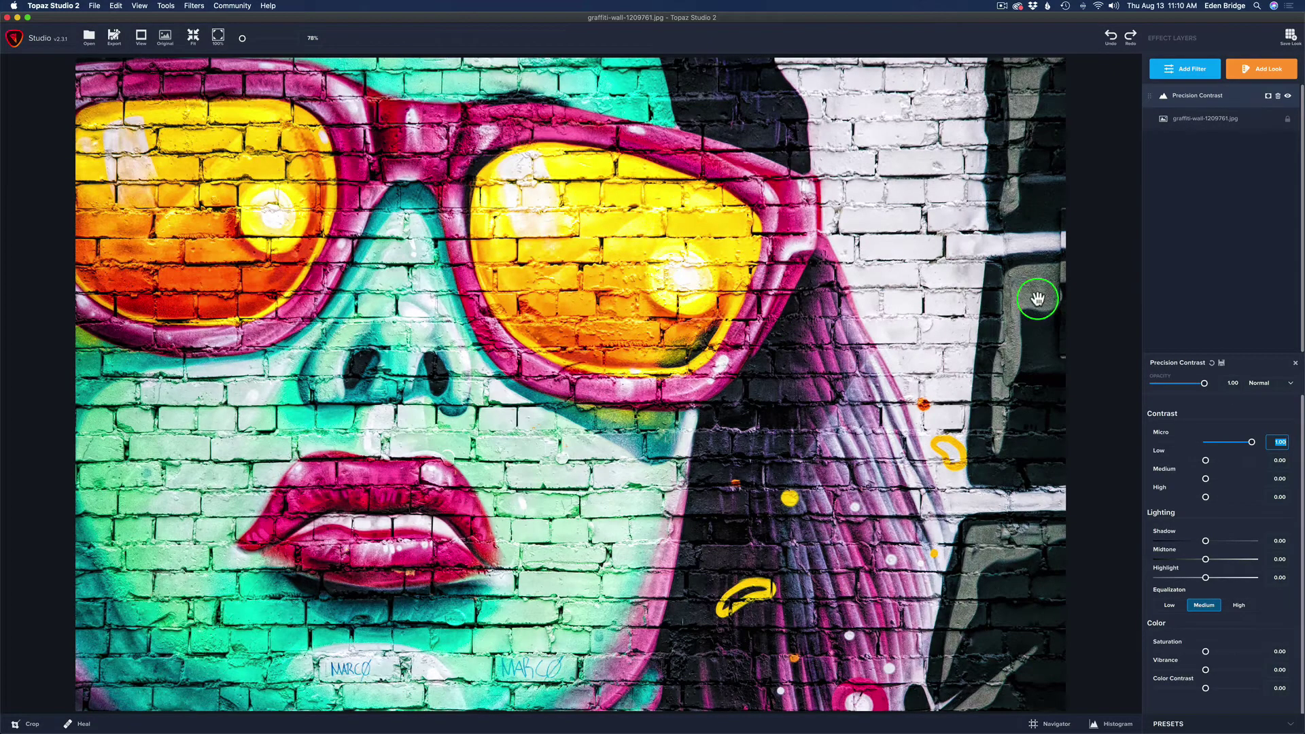
key(backslash)
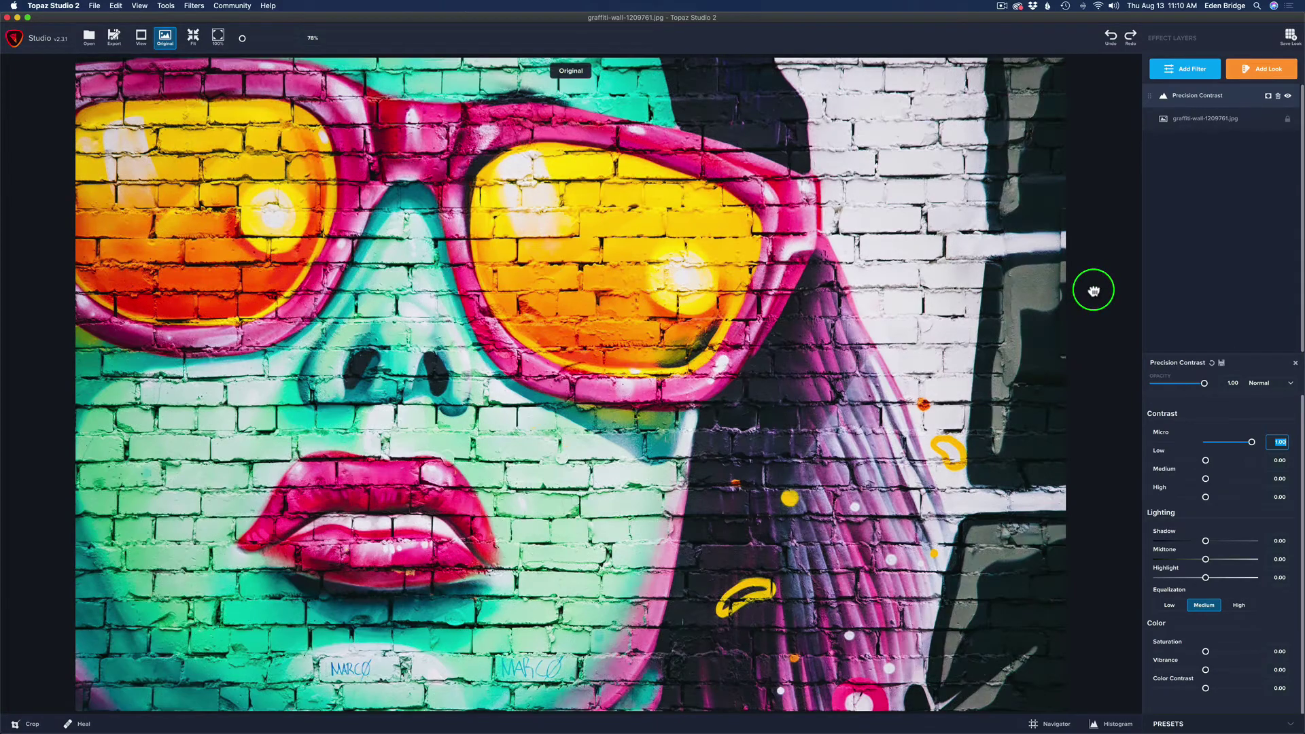
key(backslash)
click(1093, 290)
Step: Zoom in to compare the brick texture against the original, then zoom back out
scroll(845, 272, up, 6)
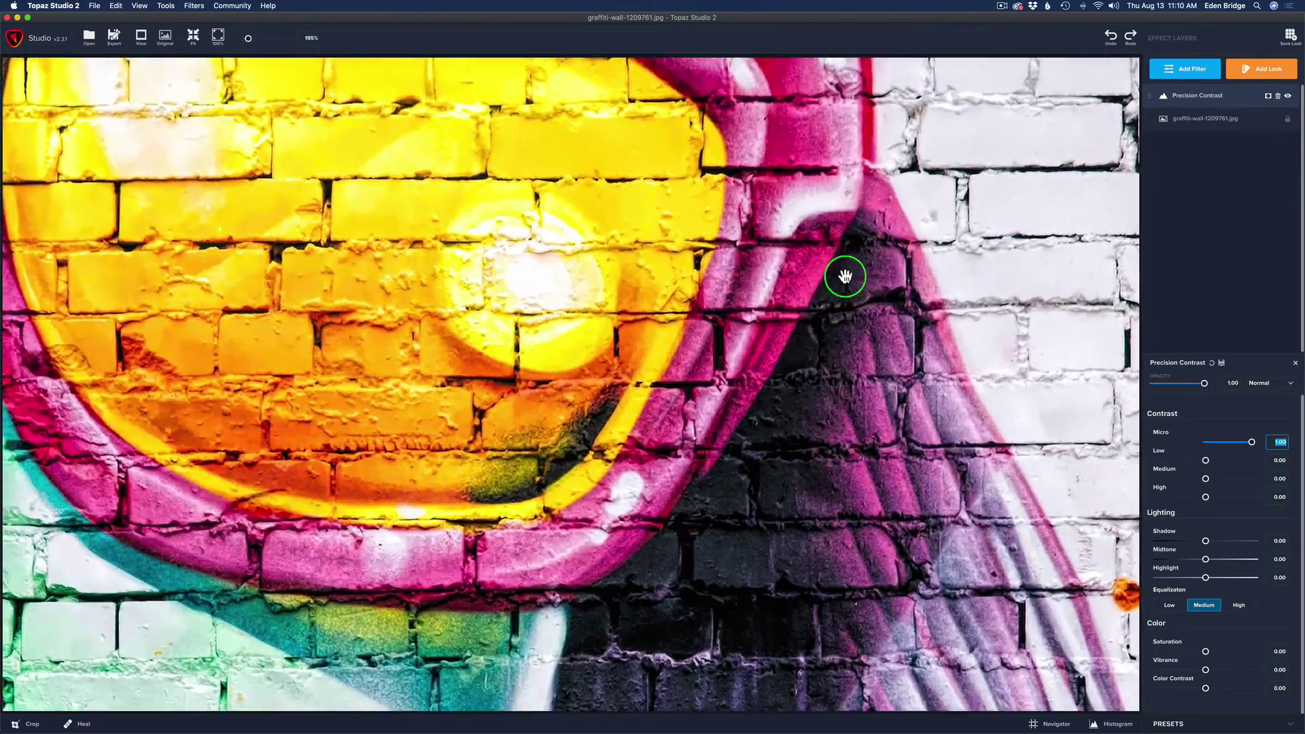
scroll(845, 276, up, 1)
key(backslash)
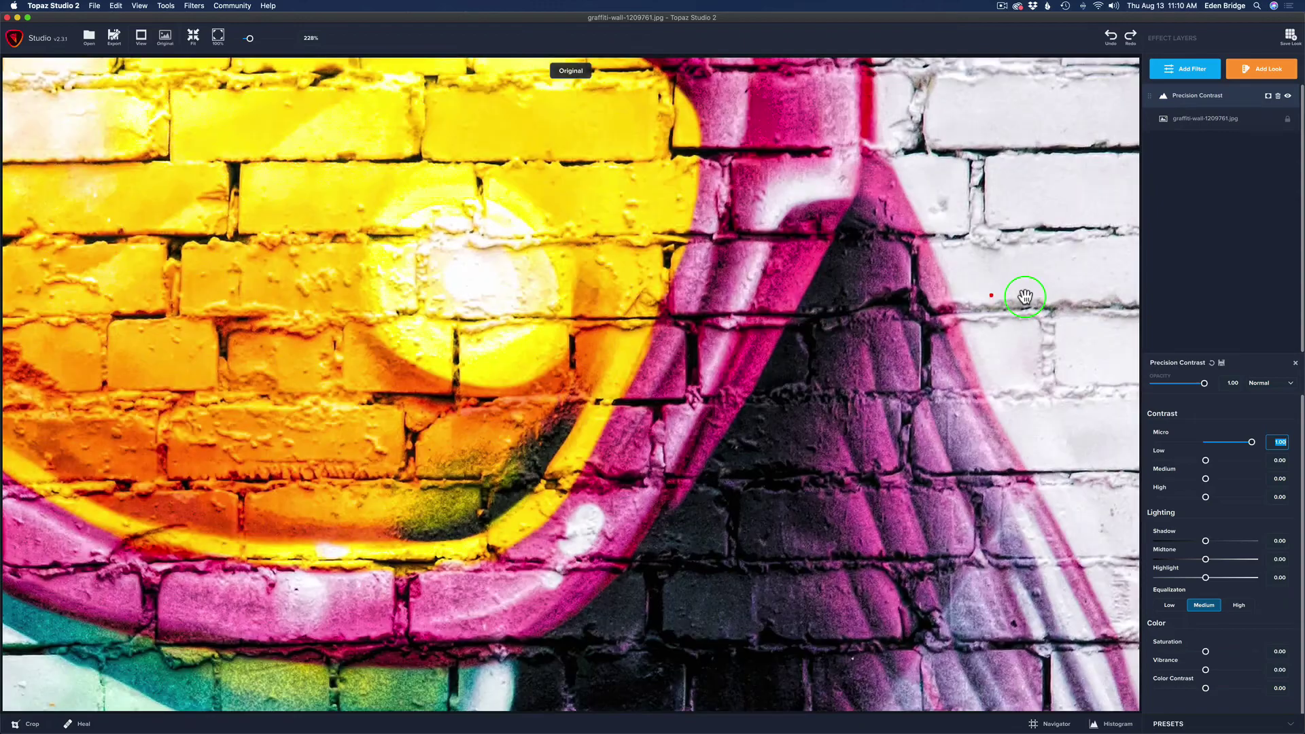
key(backslash)
click(1025, 296)
scroll(1025, 297, down, 5)
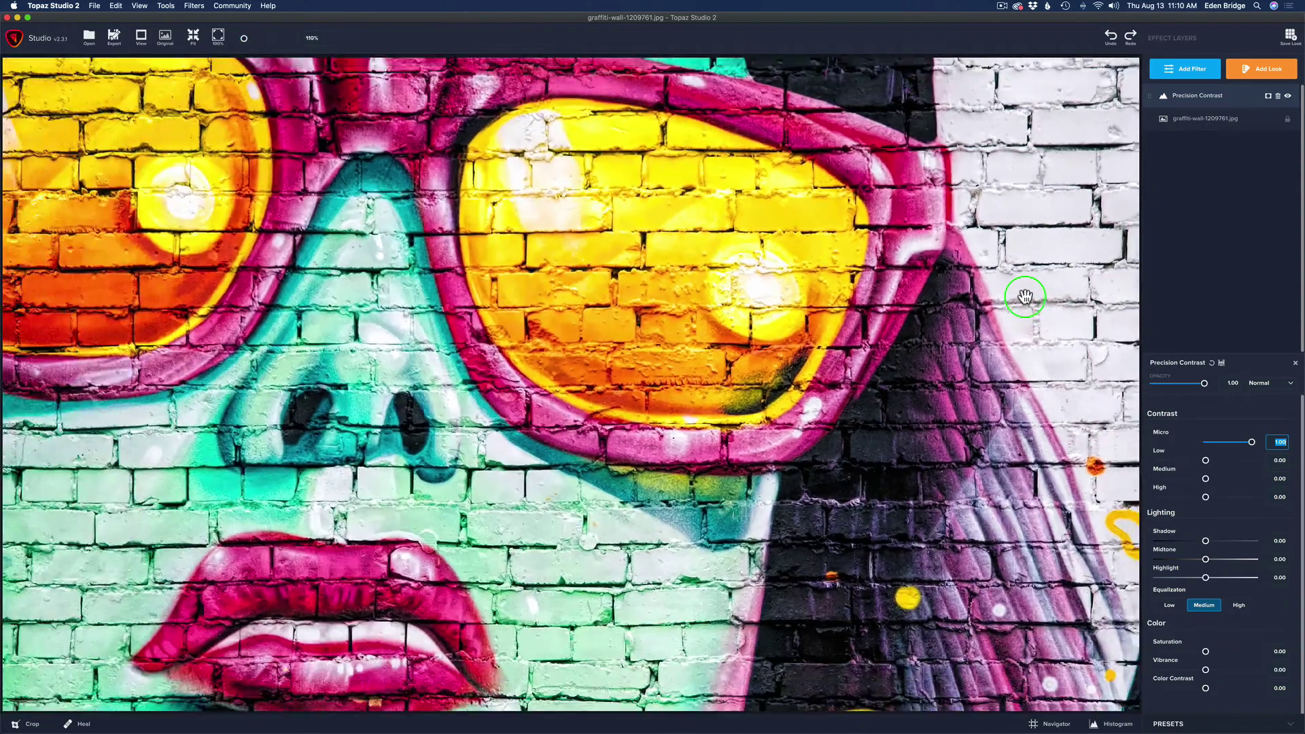
scroll(1025, 296, down, 4)
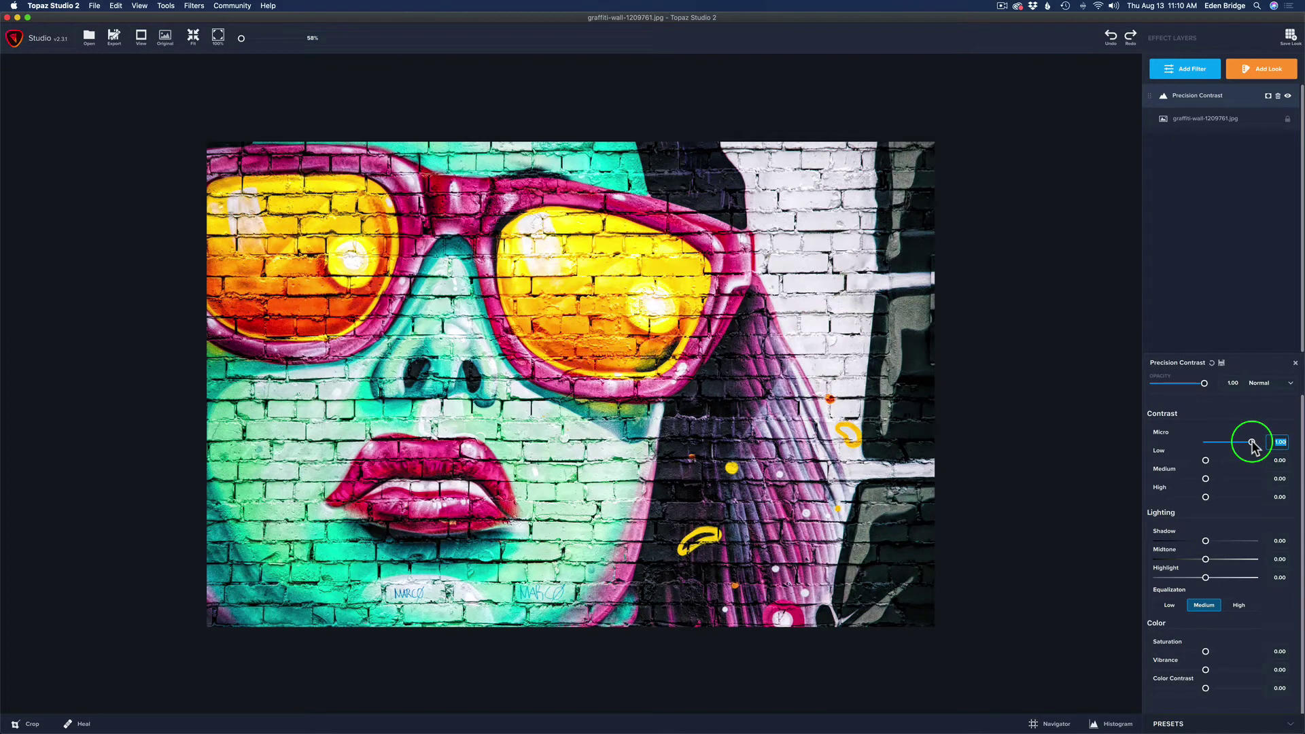
Step: Try Micro contrast at lower values down to -1.00, then reset it to 0.00
drag(1252, 446, 1208, 447)
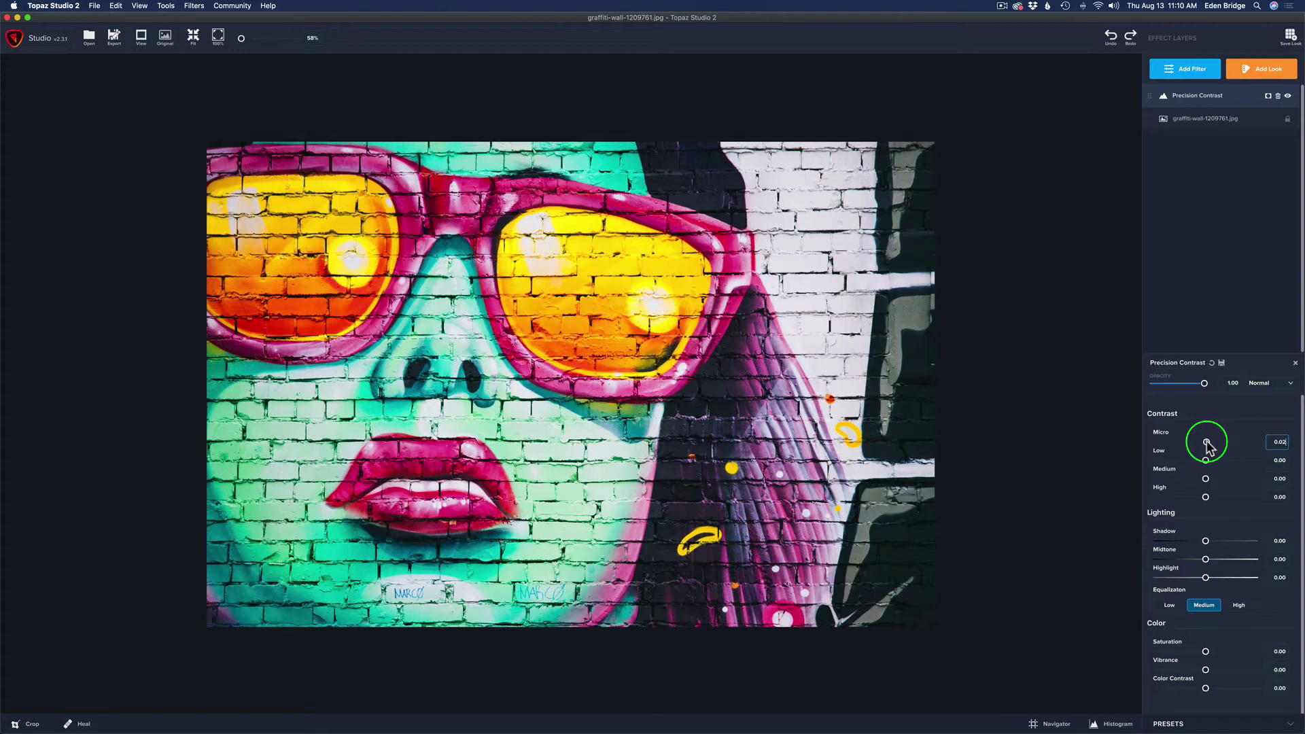
drag(1208, 445, 1117, 445)
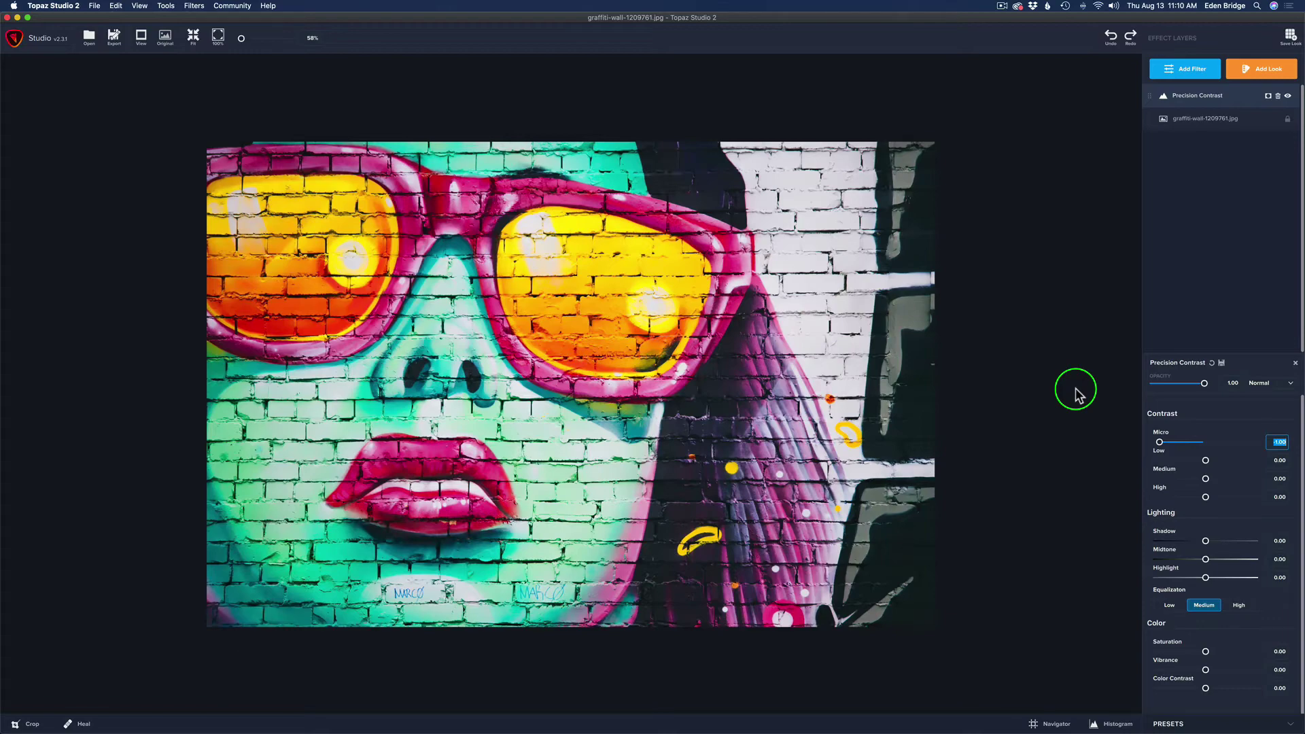
double_click(1161, 441)
scroll(1028, 403, up, 3)
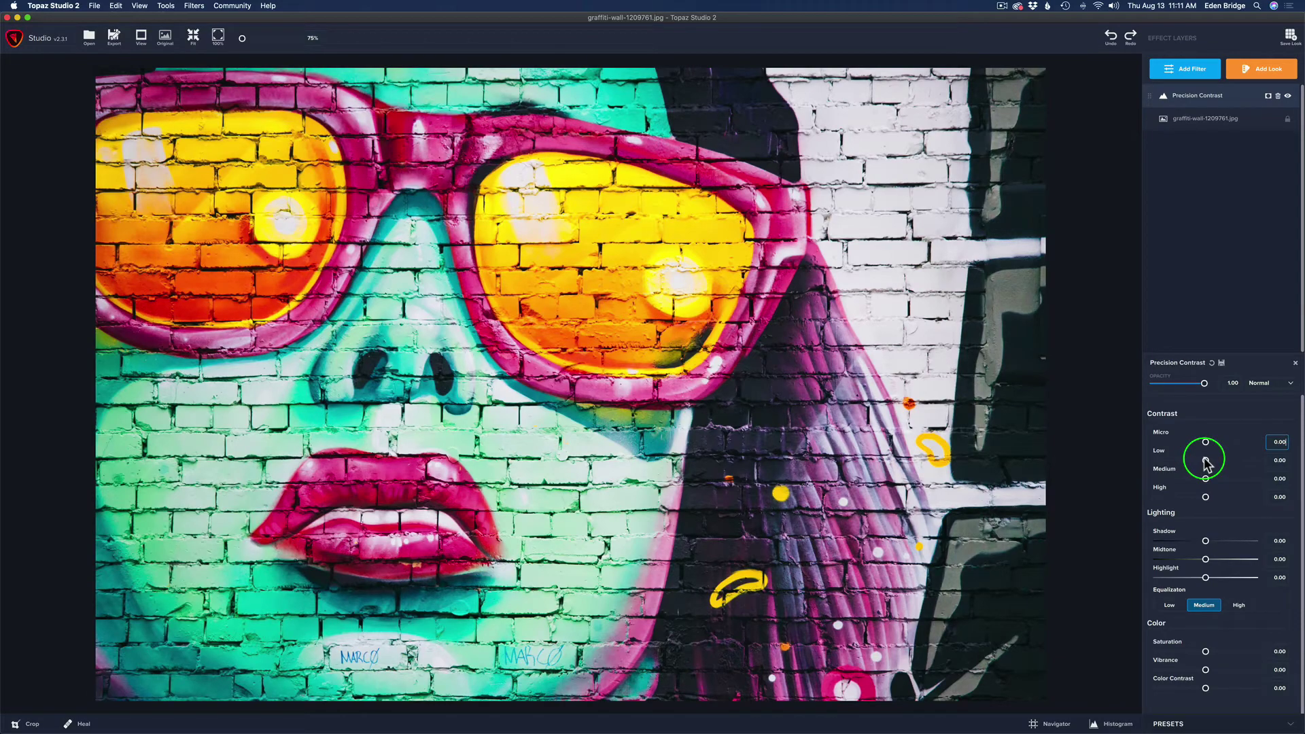
drag(1206, 464, 1250, 460)
click(1090, 411)
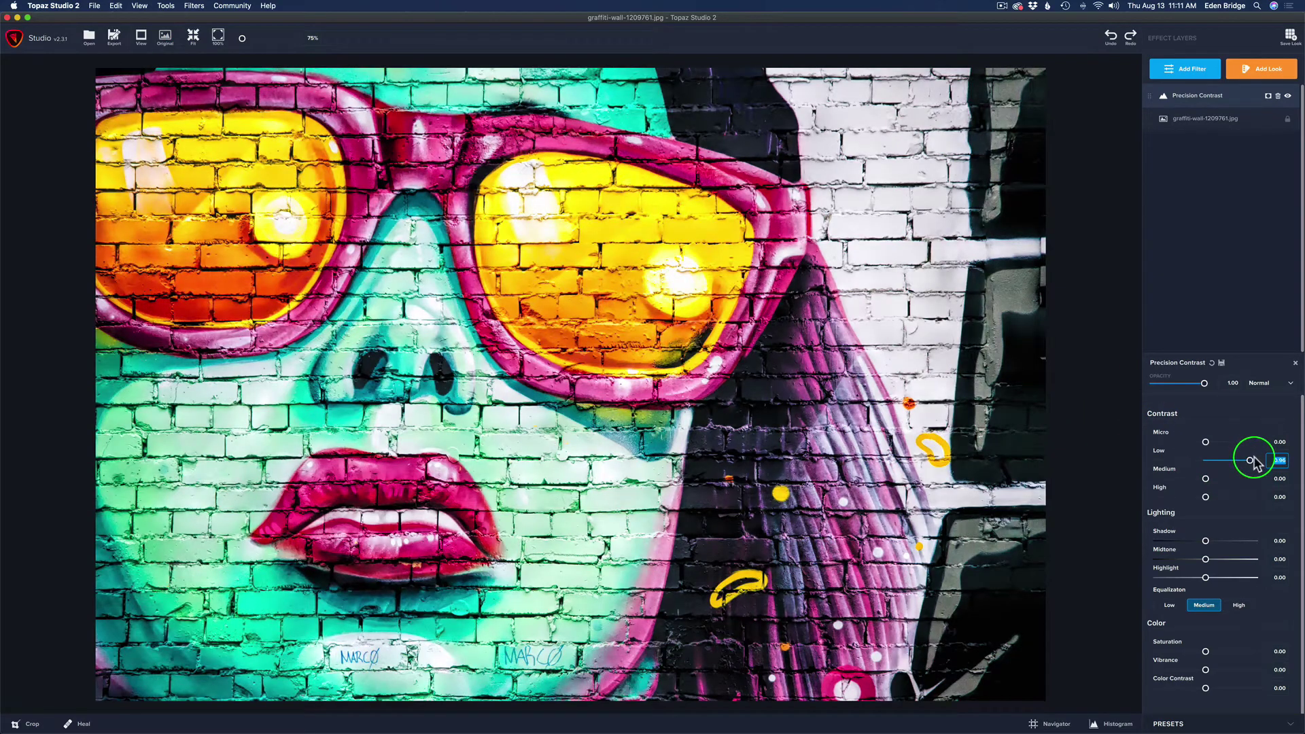
drag(1251, 464, 1205, 462)
click(1163, 459)
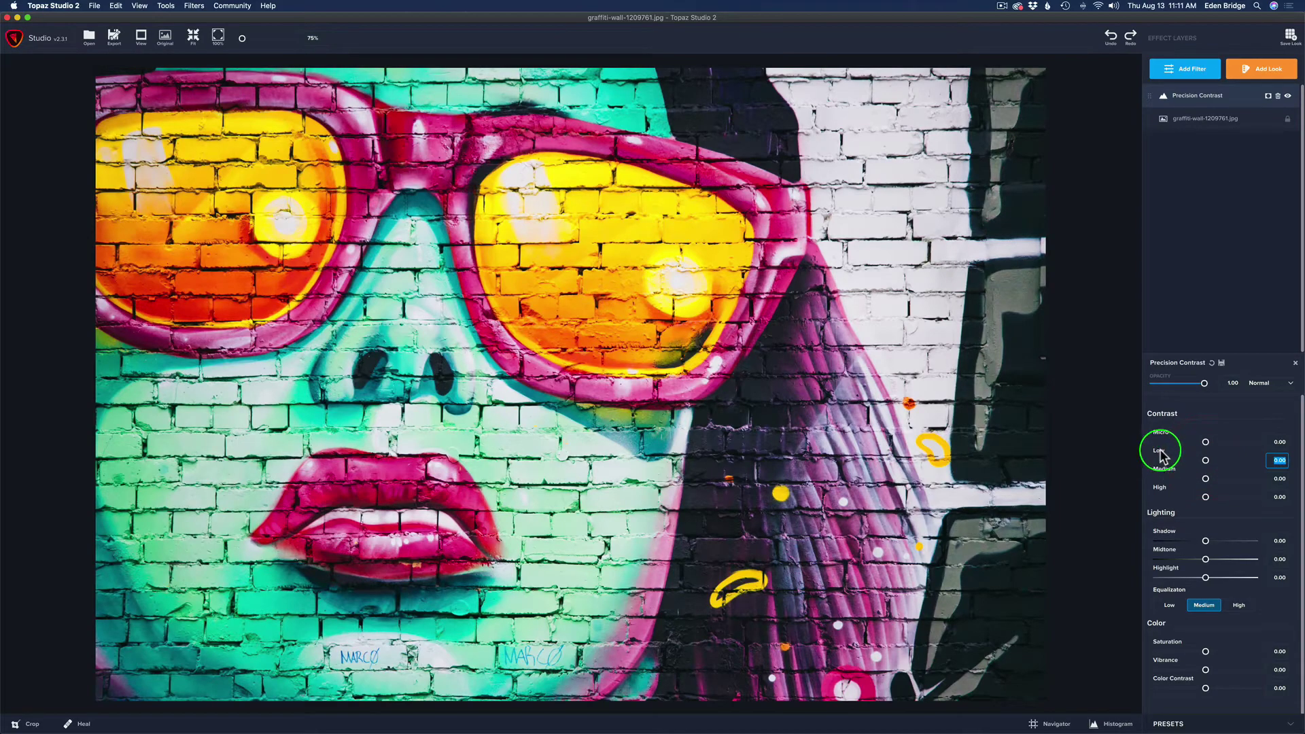
click(1162, 457)
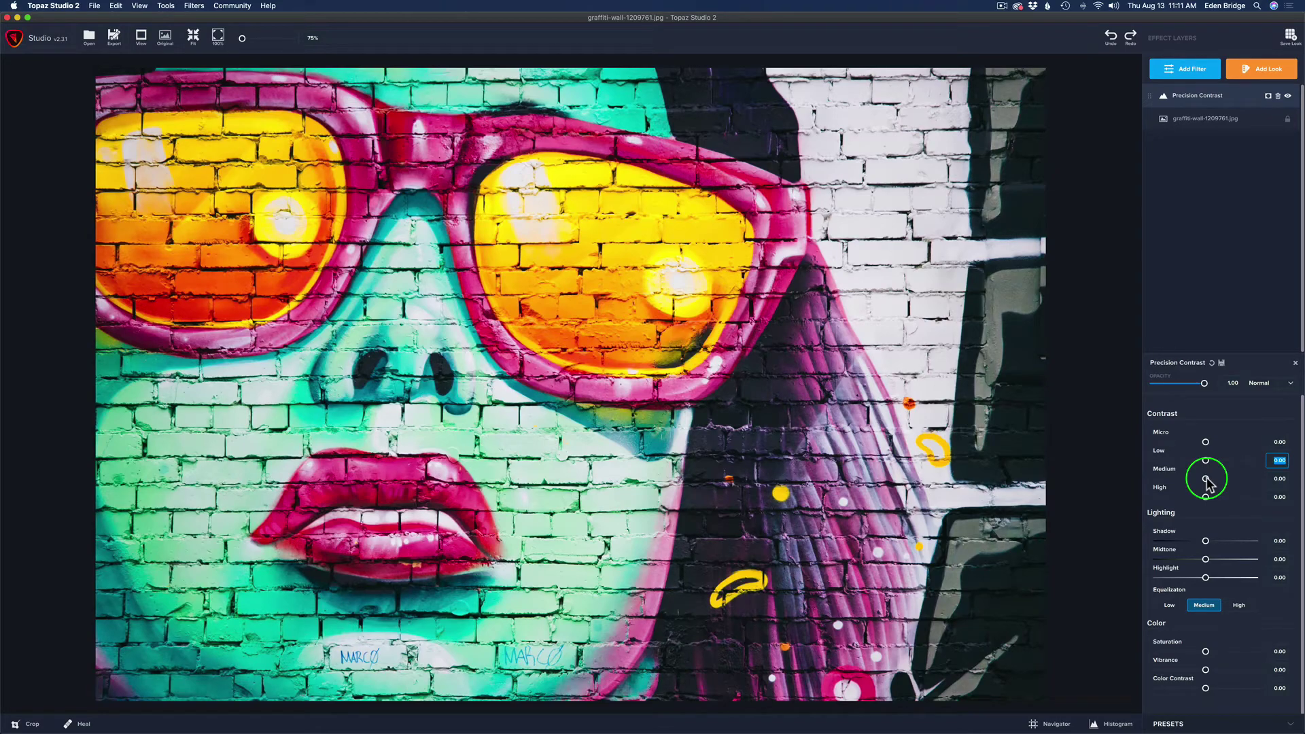
drag(1206, 479, 1252, 480)
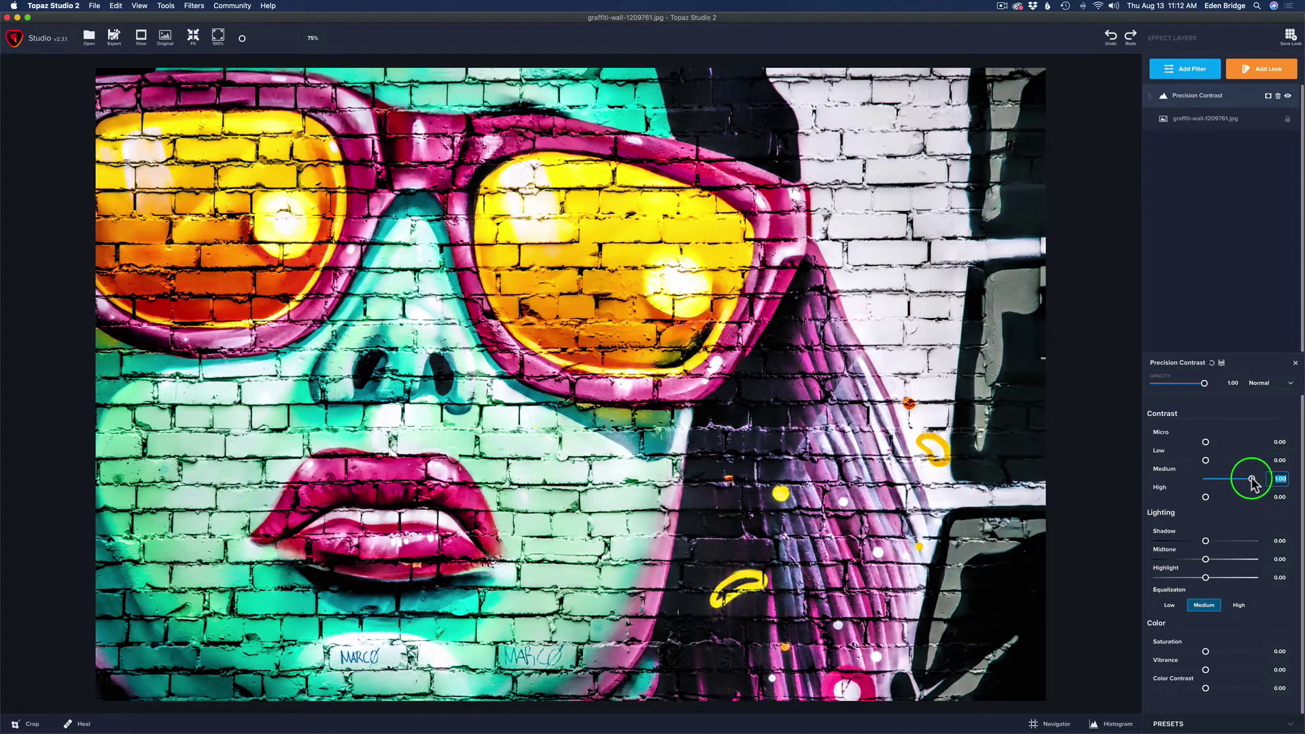
drag(1253, 480, 1132, 476)
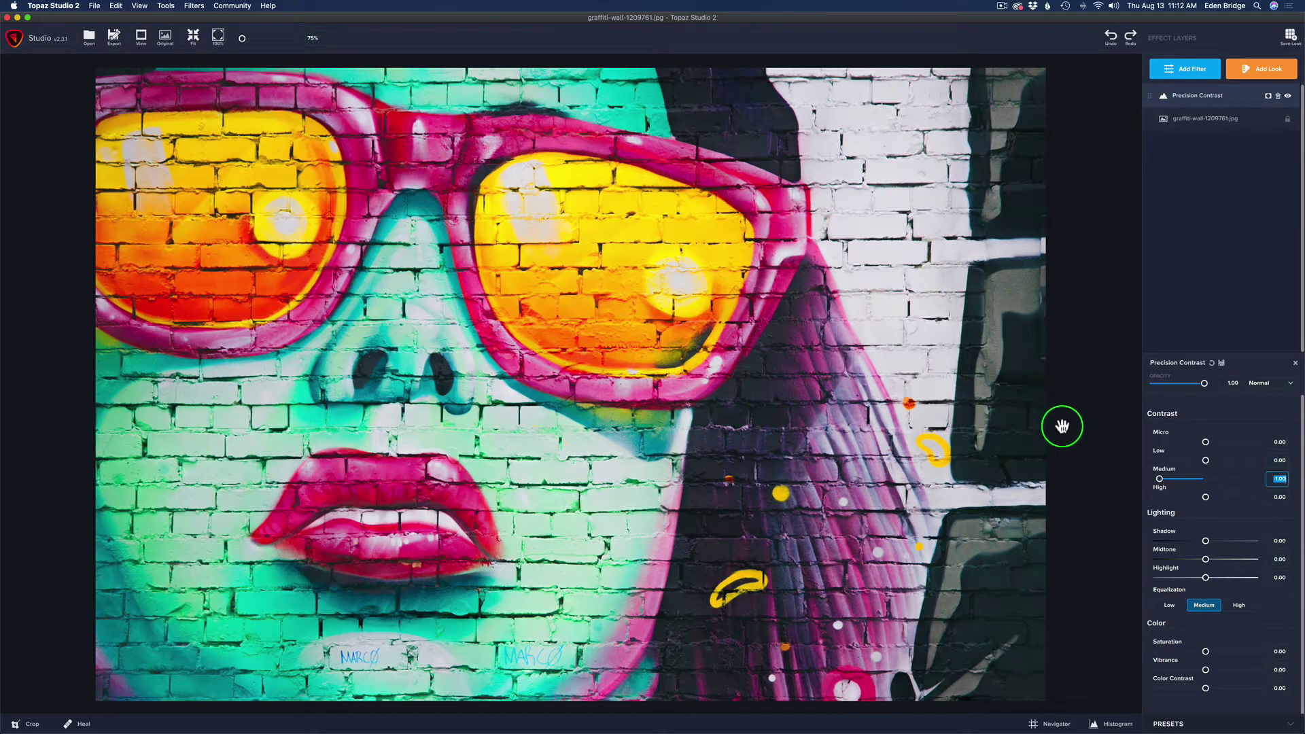
double_click(1165, 470)
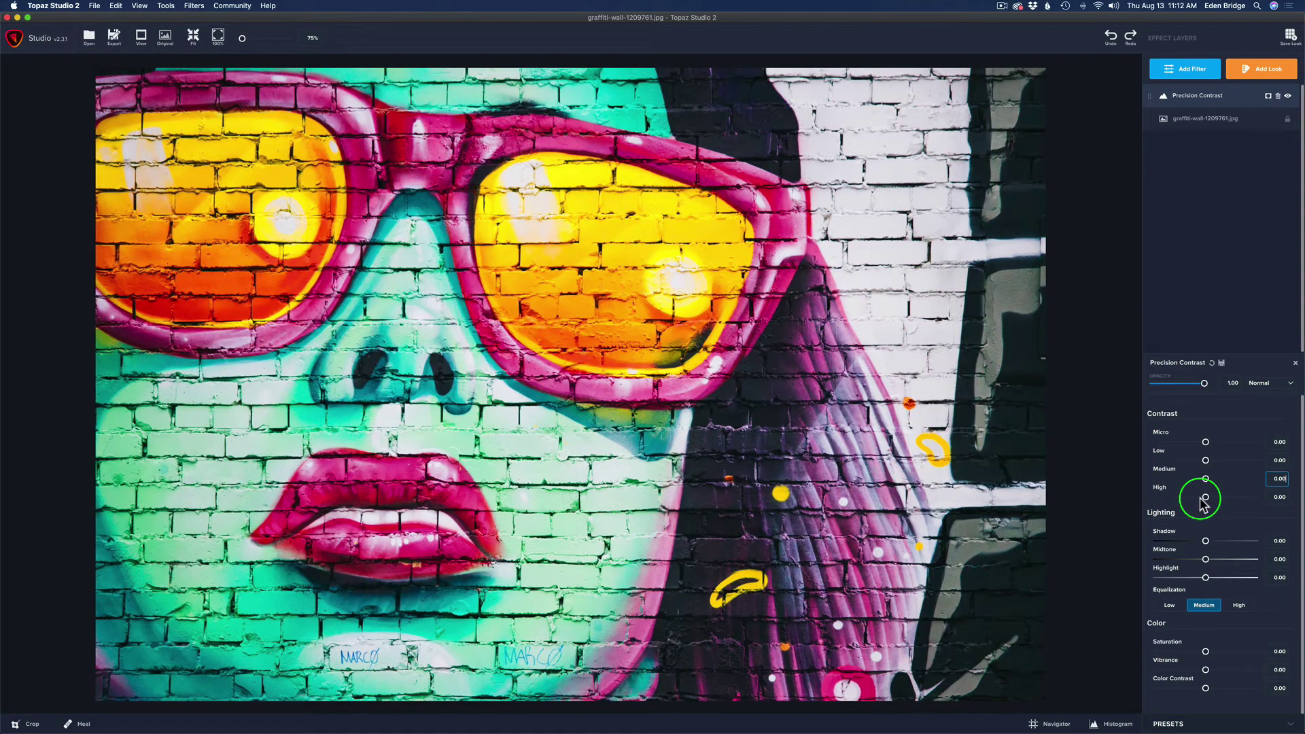
Step: Push High contrast to 1.00, lower it to 0.75, then reset it to 0.00
drag(1205, 497, 1252, 497)
click(1281, 497)
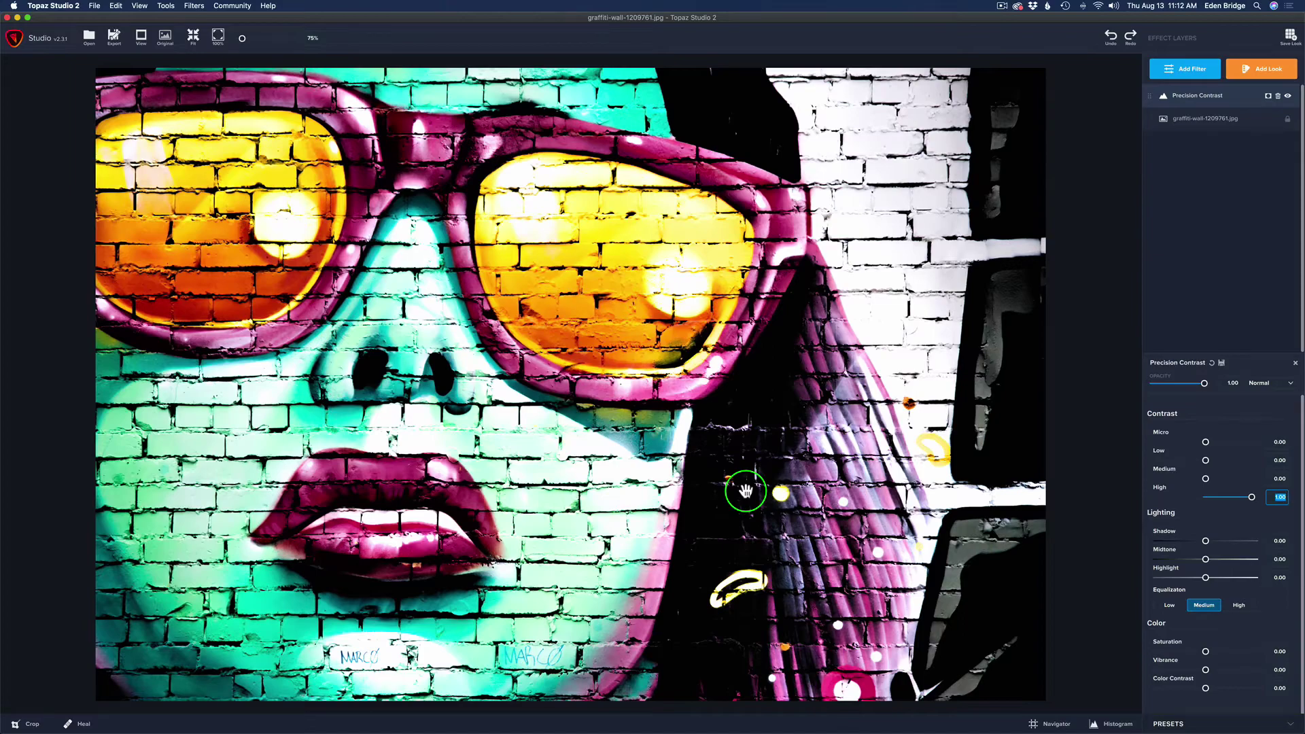
drag(1251, 497, 1145, 497)
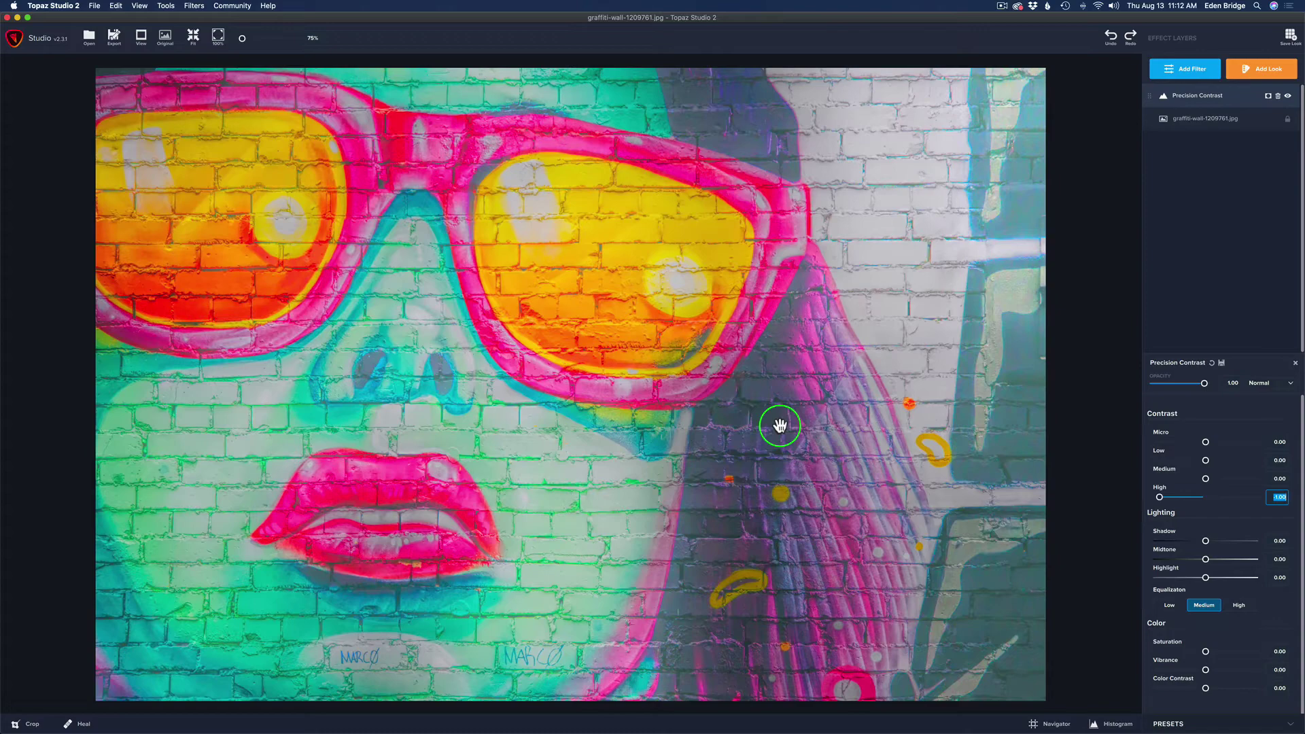
double_click(1160, 488)
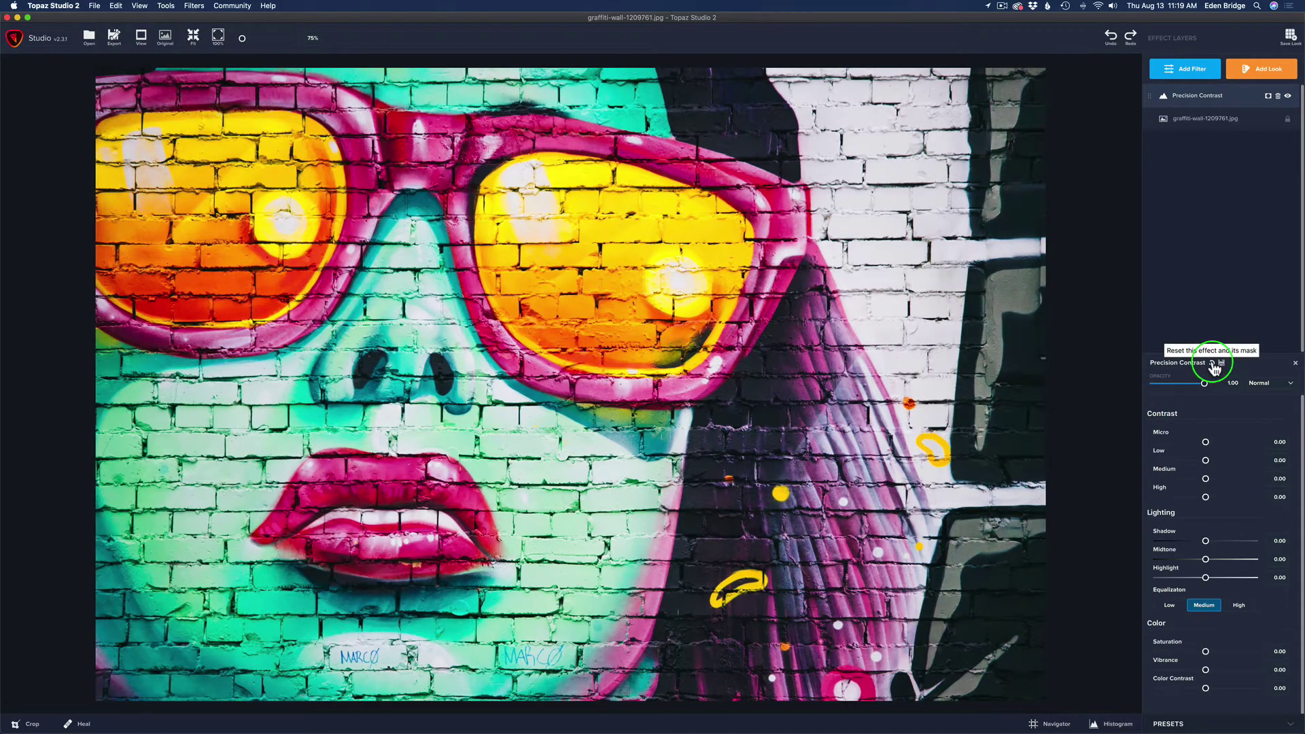
Step: Reset Precision Contrast, then set Micro 0.47, Low 0.38, Medium 0.26 and a small High value
click(1212, 365)
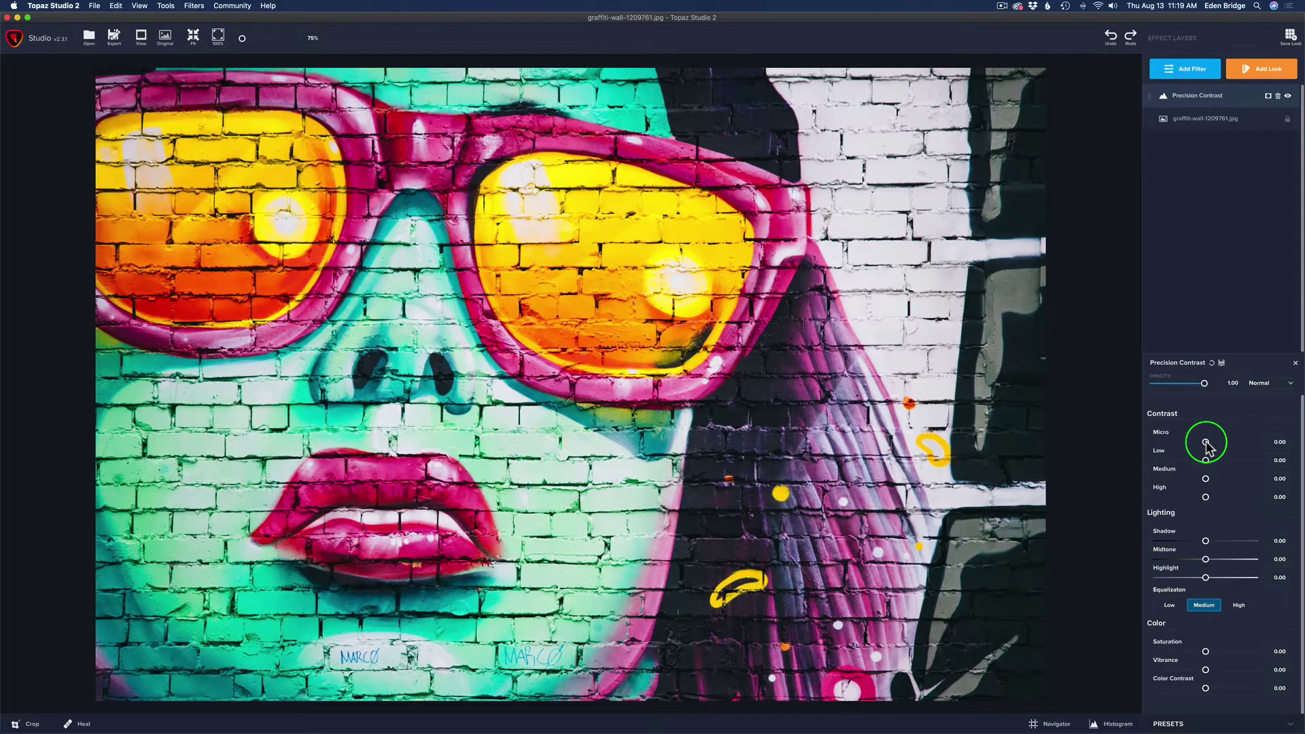
mouse_move(1206, 443)
mouse_down()
mouse_move(1230, 444)
mouse_move(1206, 461)
mouse_move(1249, 462)
mouse_move(1223, 462)
mouse_up()
click(1223, 462)
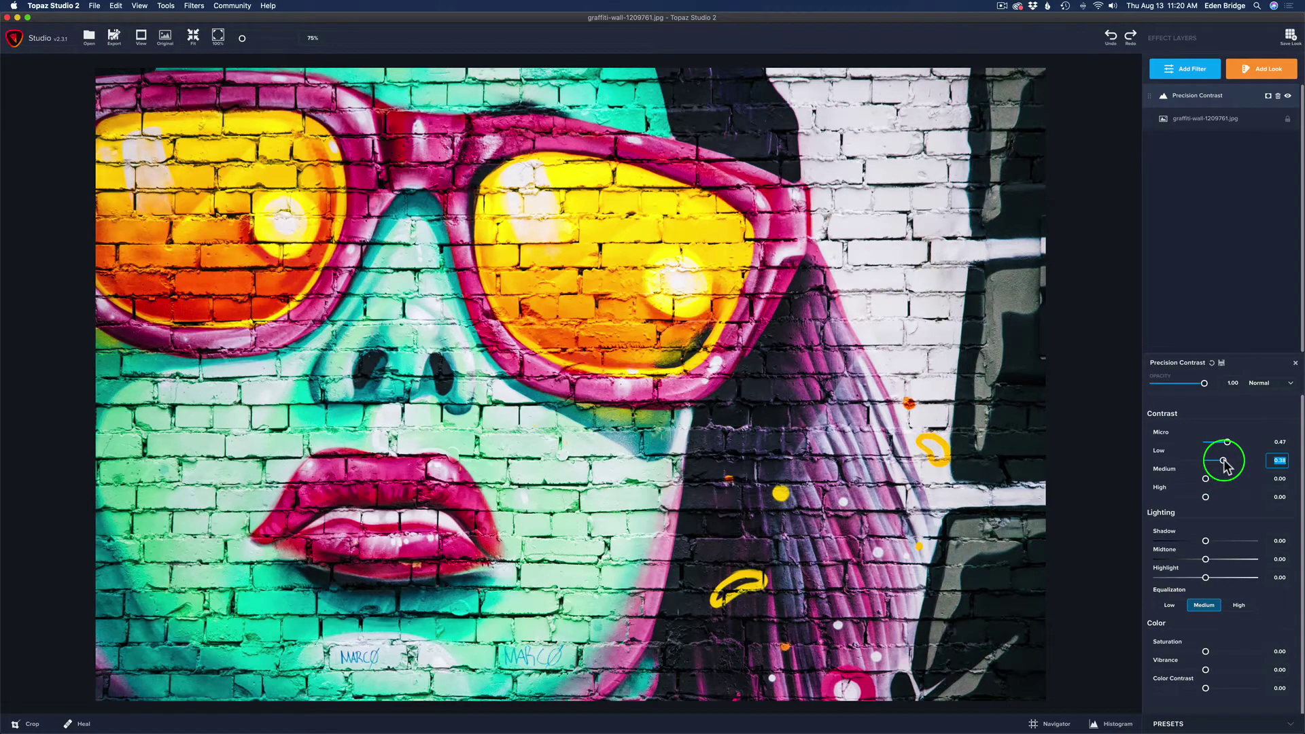
drag(1224, 464, 1205, 480)
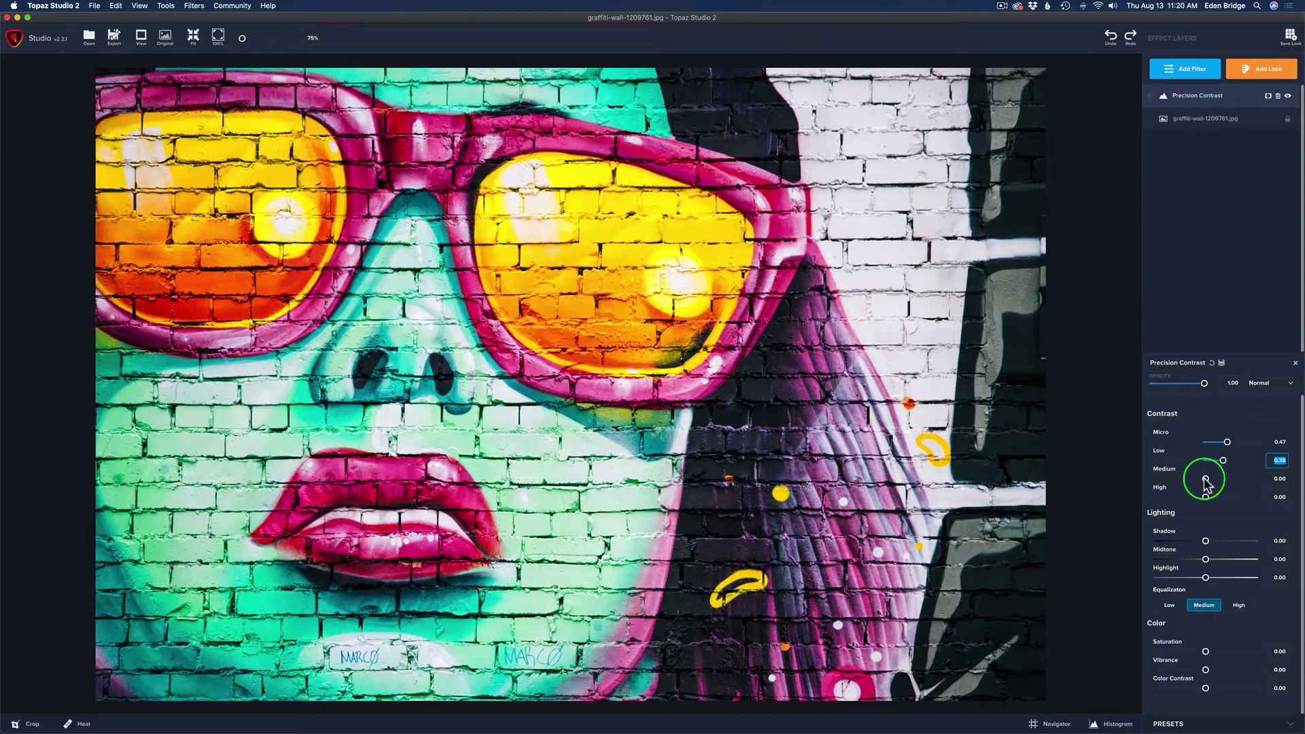
click(1206, 479)
mouse_move(1206, 479)
mouse_down()
mouse_move(1231, 480)
mouse_move(1209, 503)
mouse_move(1248, 503)
mouse_move(1211, 502)
mouse_up()
click(1206, 498)
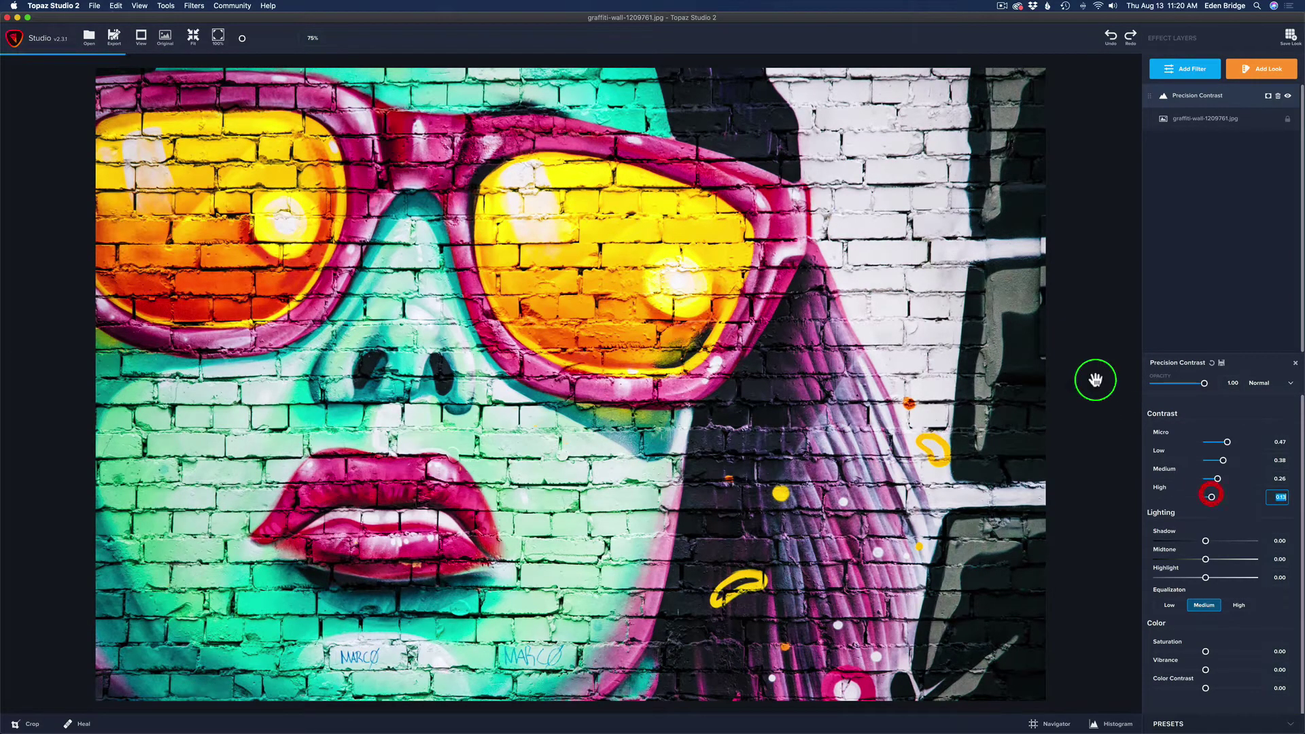
click(1080, 338)
click(1081, 338)
click(1081, 338)
click(1080, 338)
click(1081, 338)
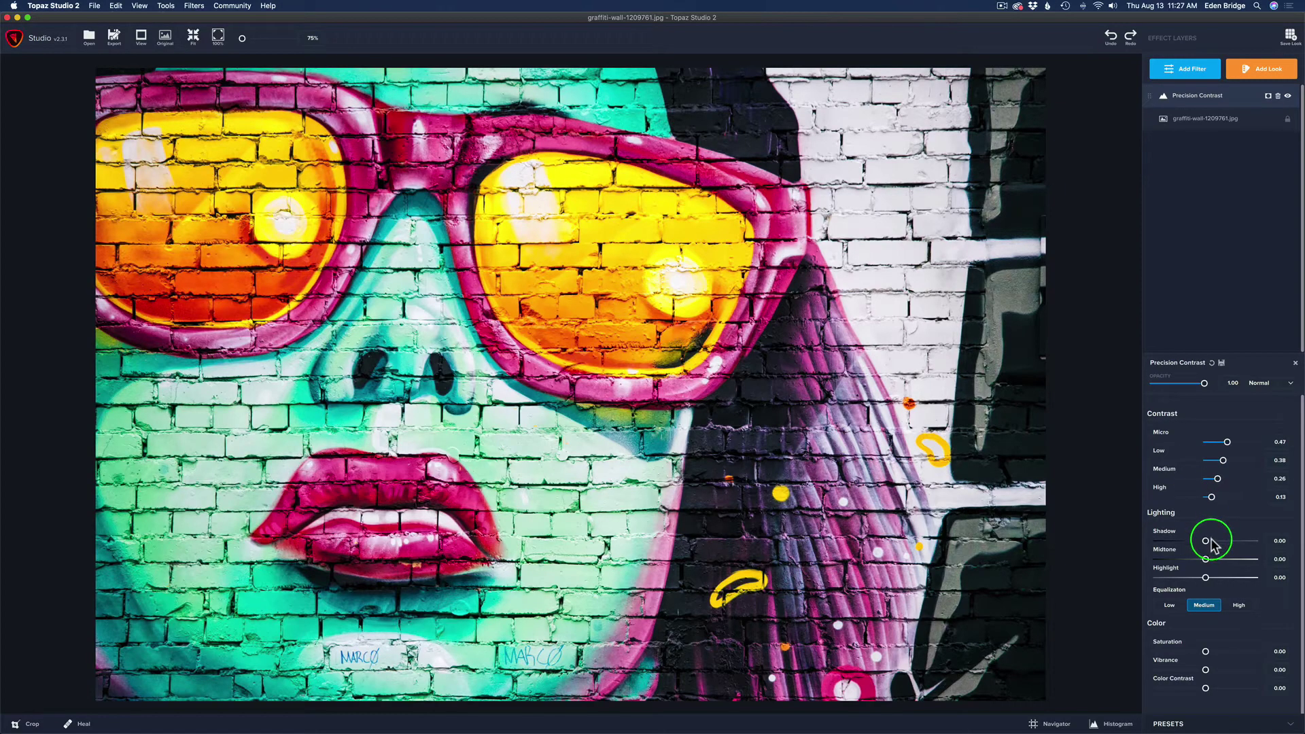
Step: Set Lighting to Shadow -0.39, Midtone -0.14 and Highlight -0.19
drag(1206, 541, 1270, 544)
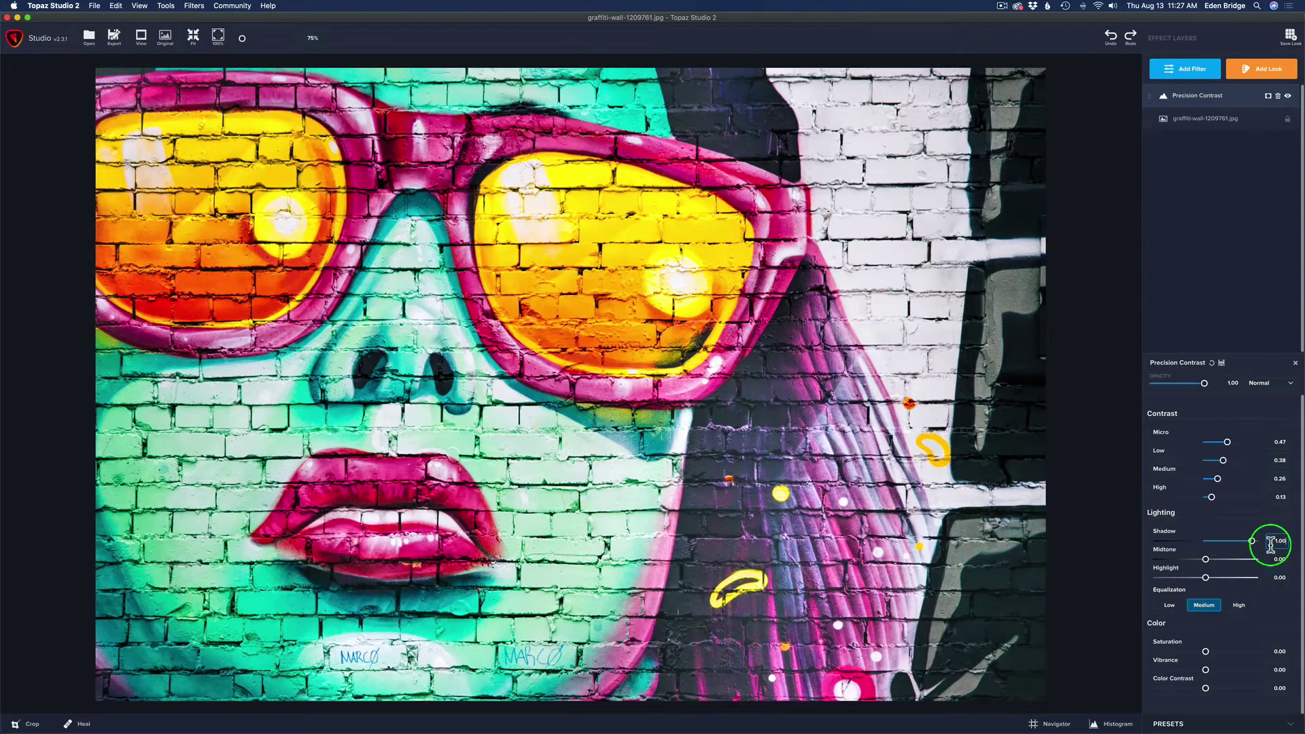
double_click(1164, 532)
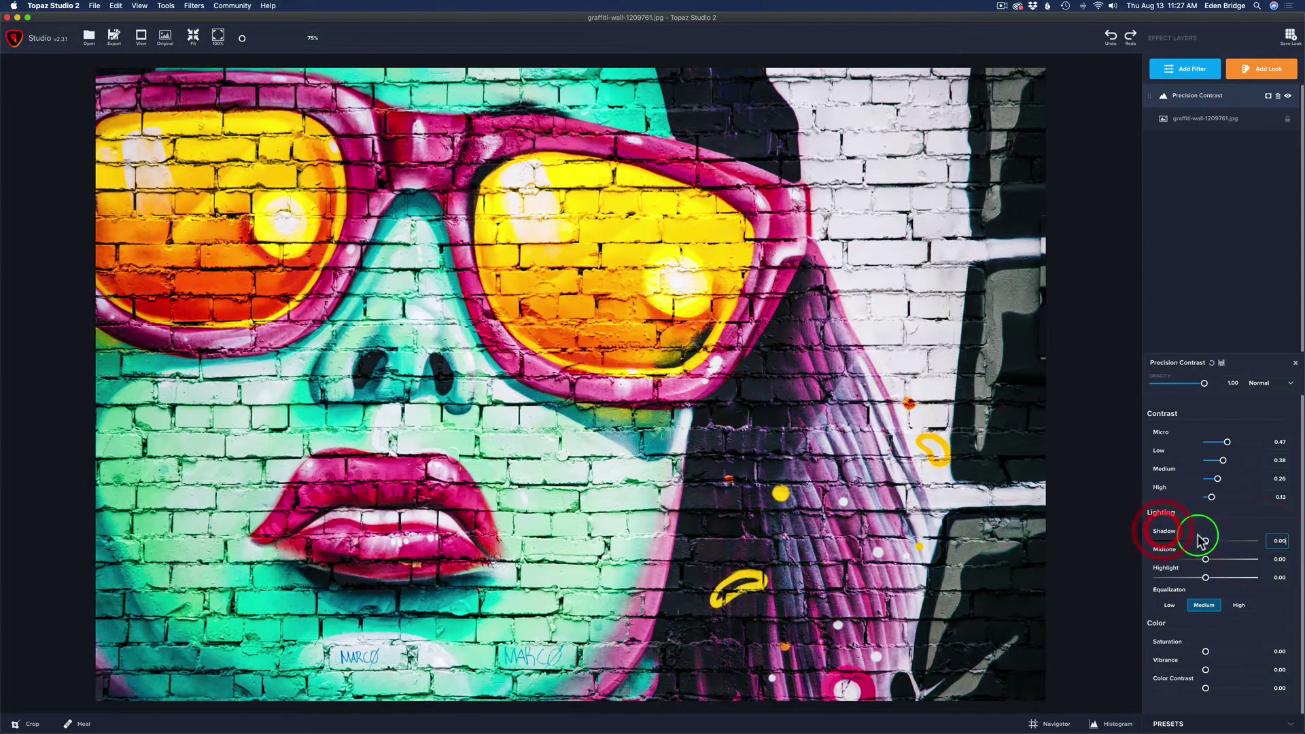
drag(1207, 542, 1188, 542)
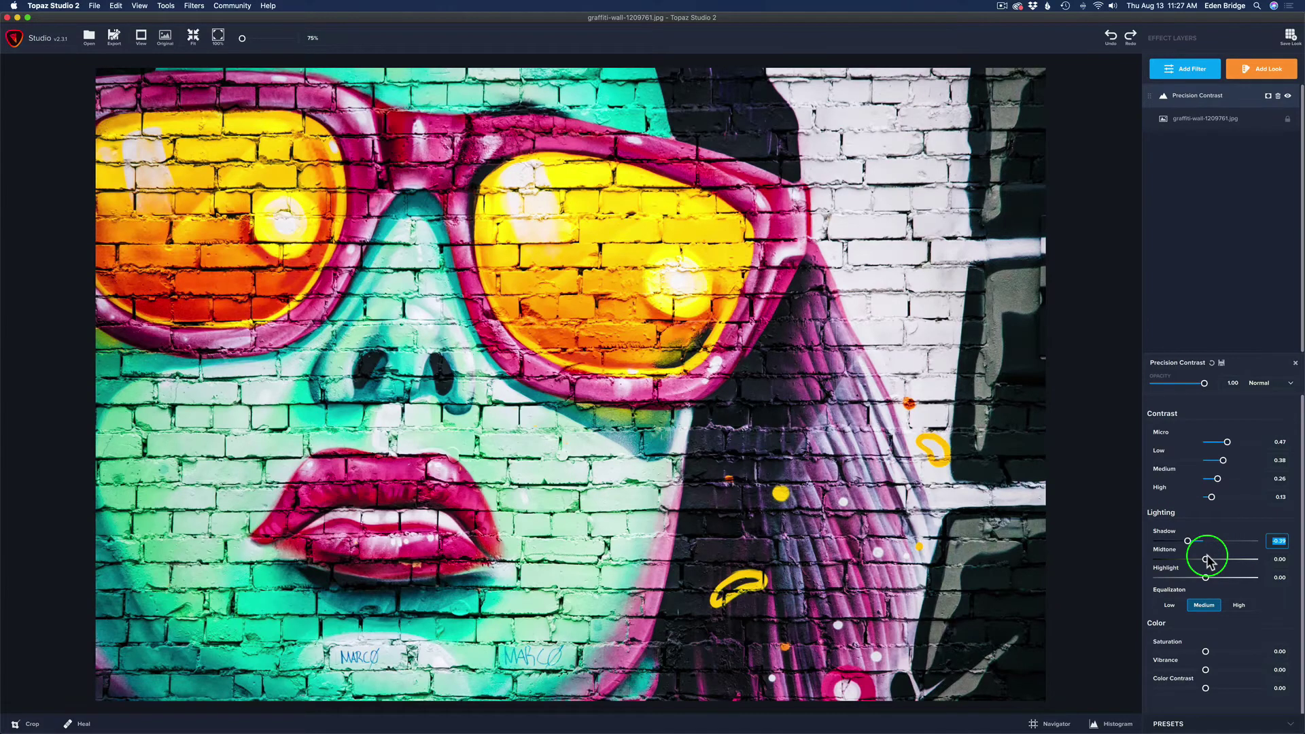
drag(1208, 559, 1217, 563)
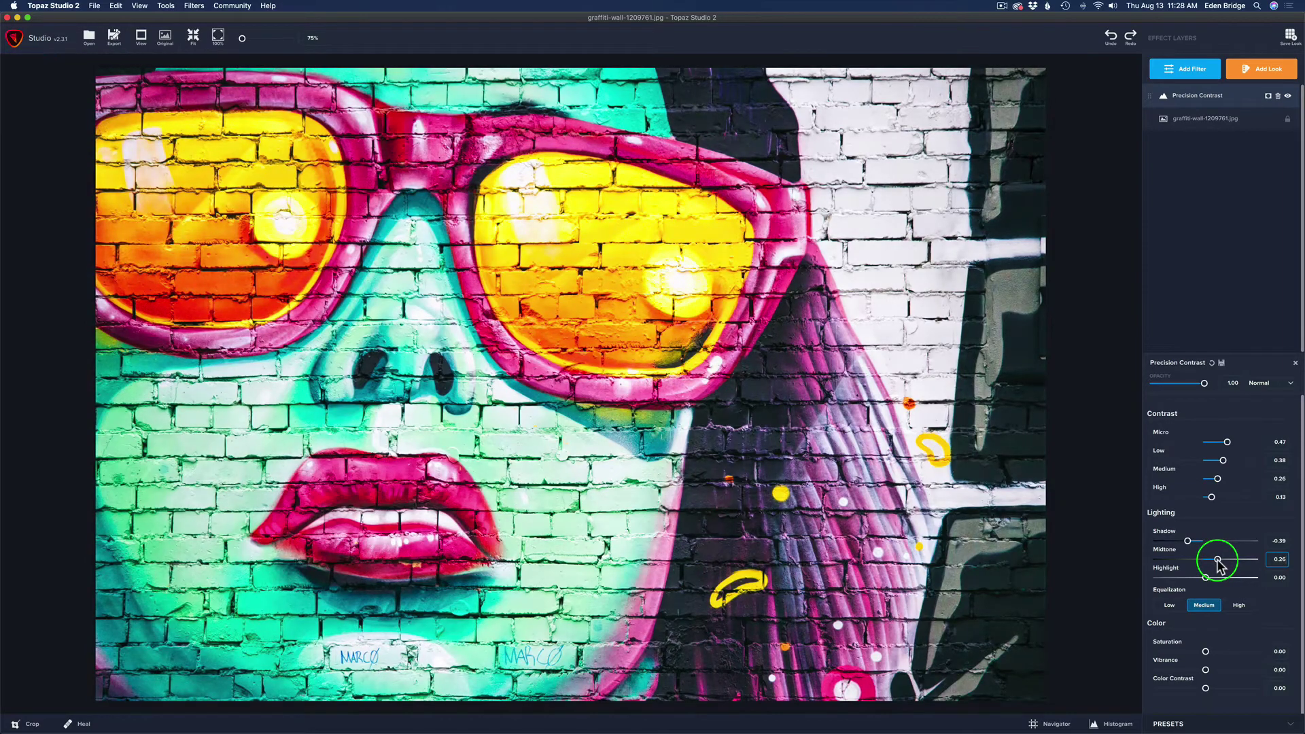
mouse_move(1218, 562)
mouse_down()
mouse_move(1179, 562)
mouse_move(1200, 562)
mouse_up()
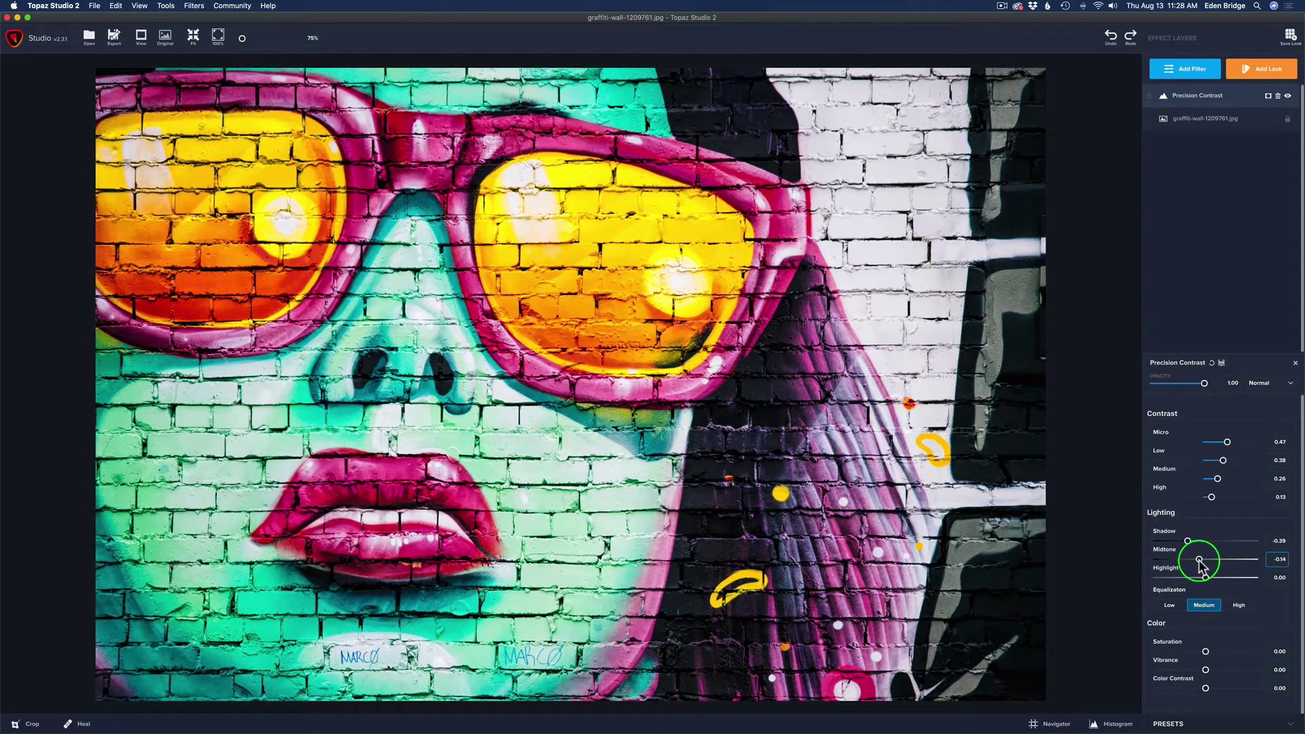
click(1210, 577)
mouse_move(1207, 578)
mouse_down()
mouse_move(1221, 580)
mouse_move(1198, 580)
mouse_up()
click(1116, 717)
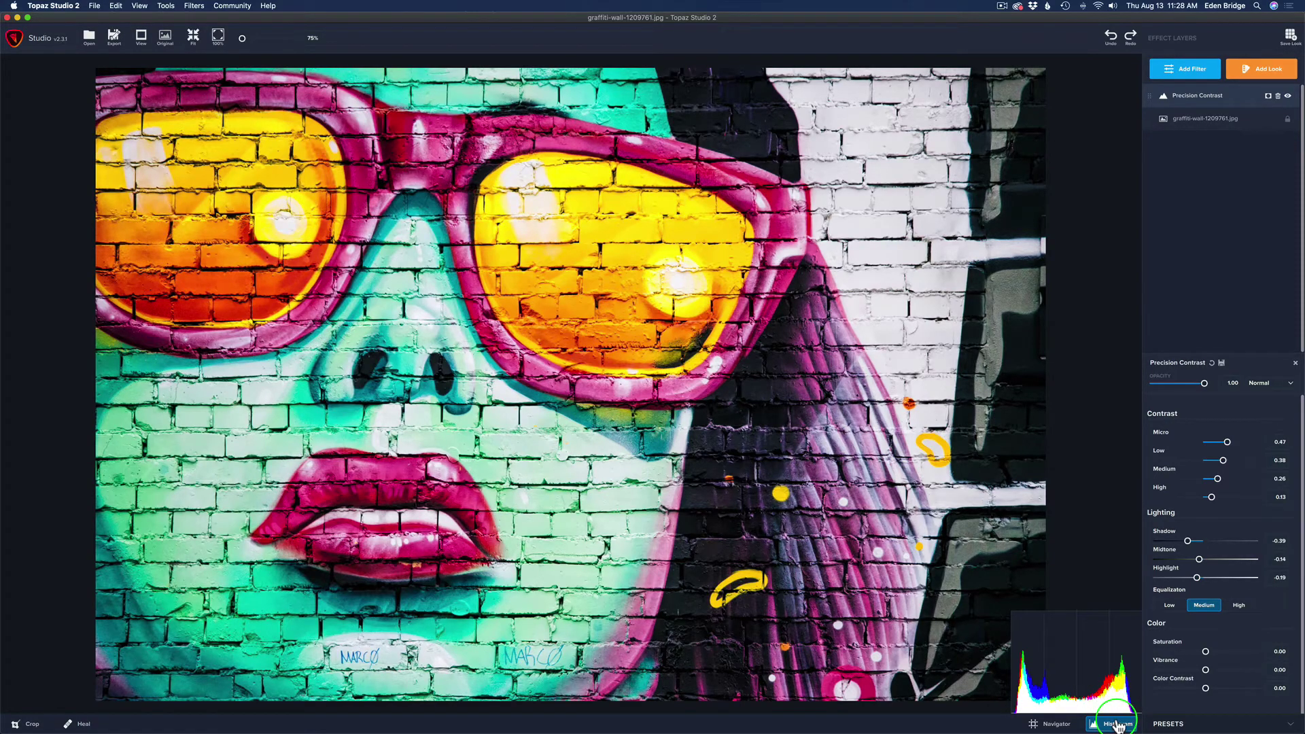
click(1118, 726)
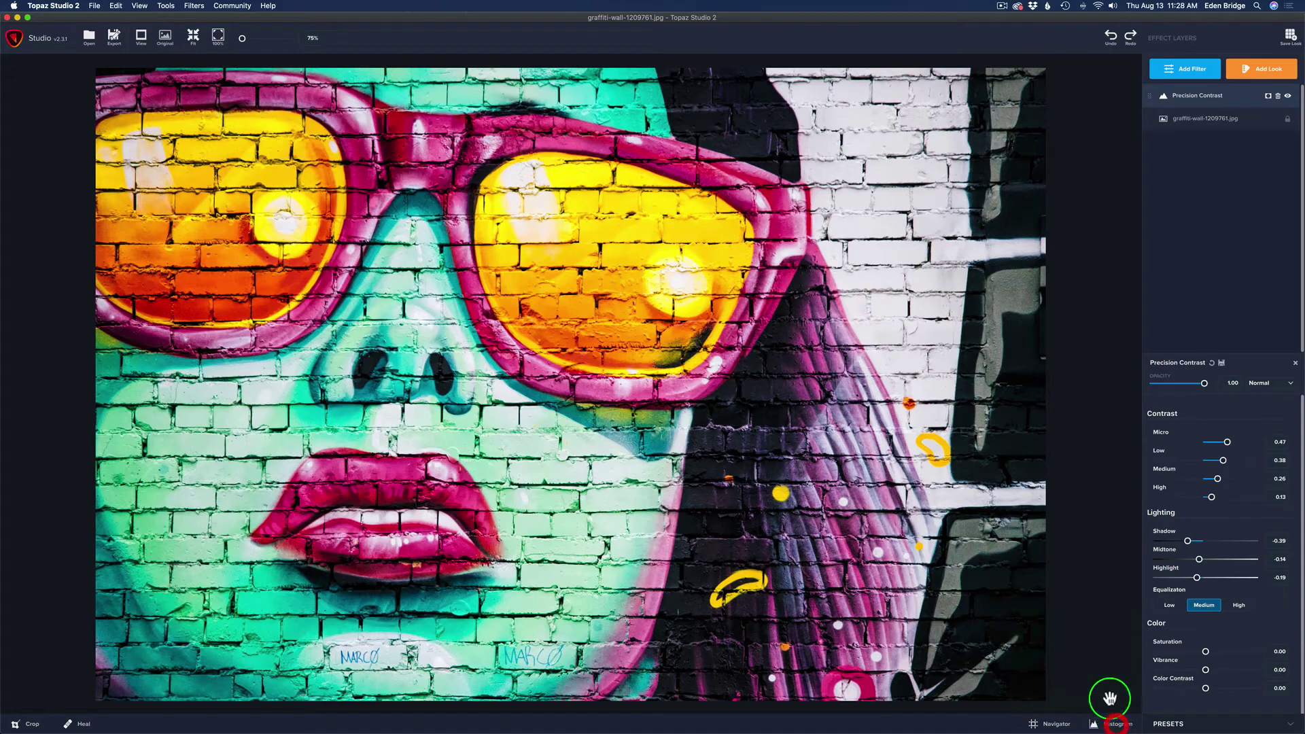
Step: Cycle Equalization through Low, Medium and High several times, finishing on High
click(1170, 607)
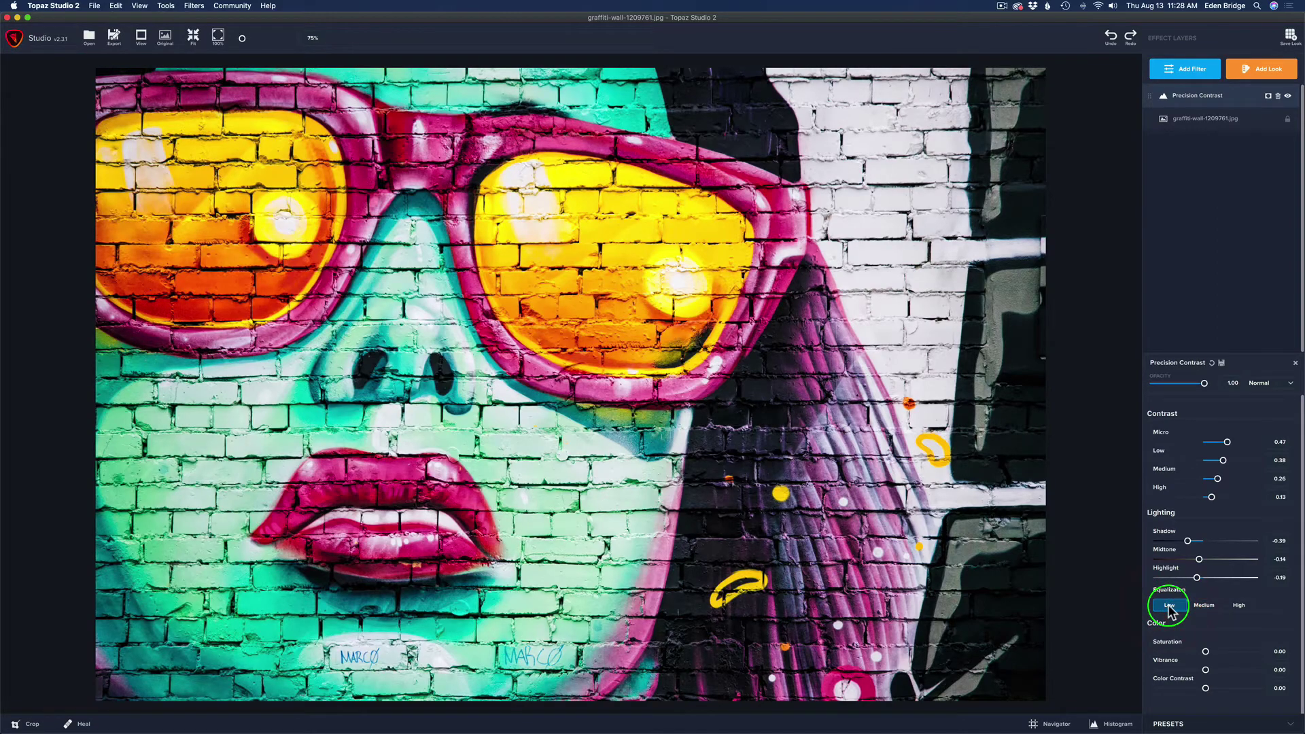
click(1205, 606)
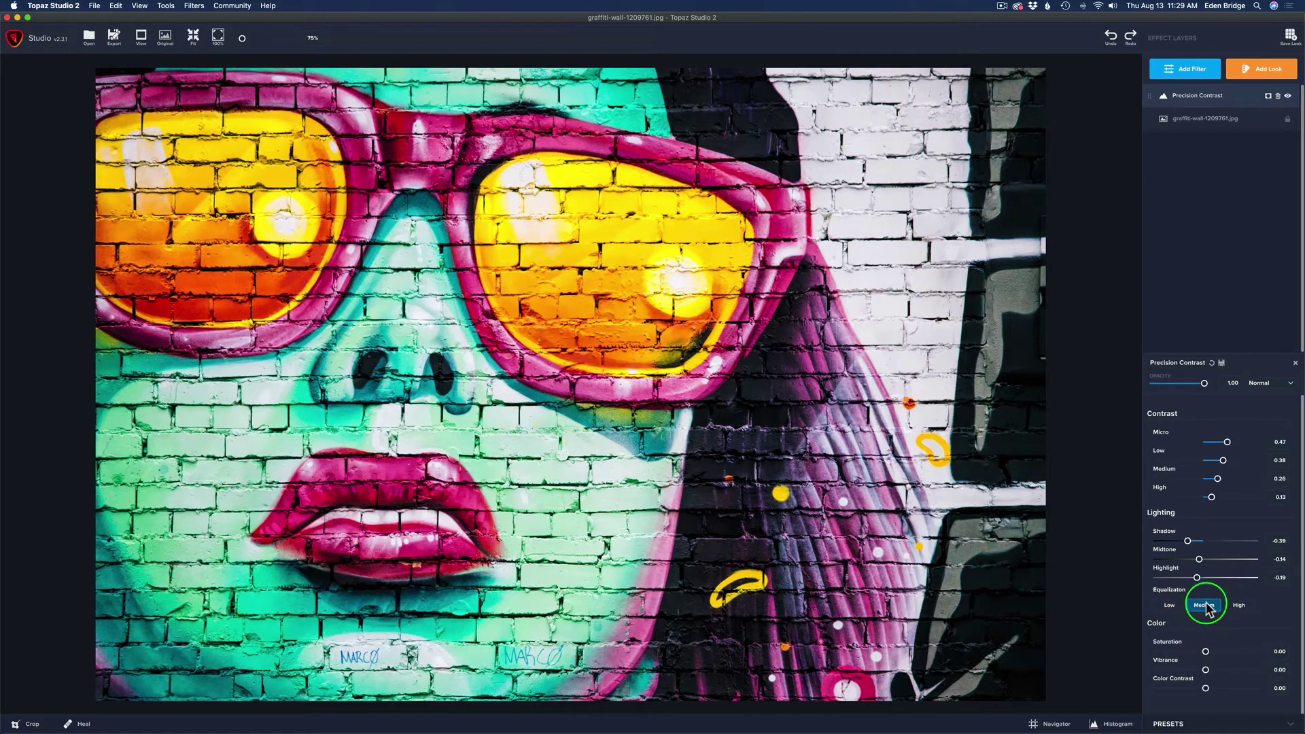
click(1239, 605)
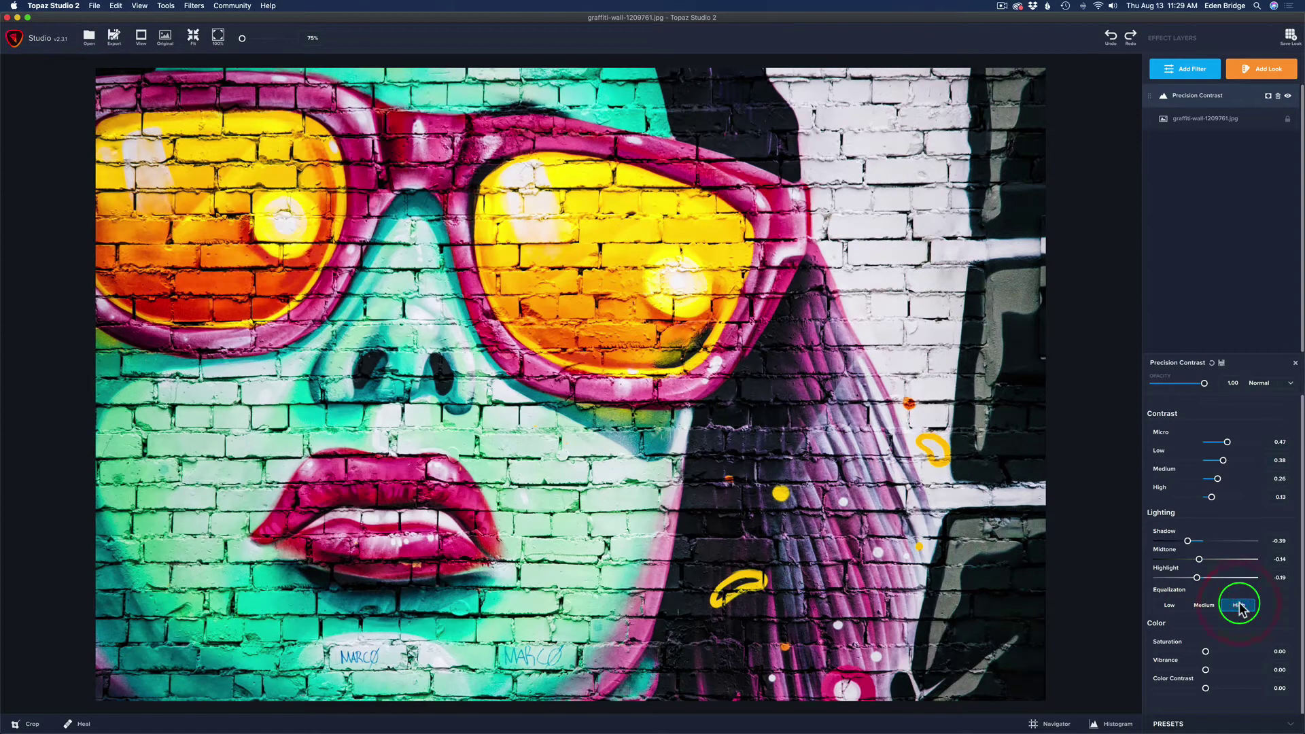
click(1203, 606)
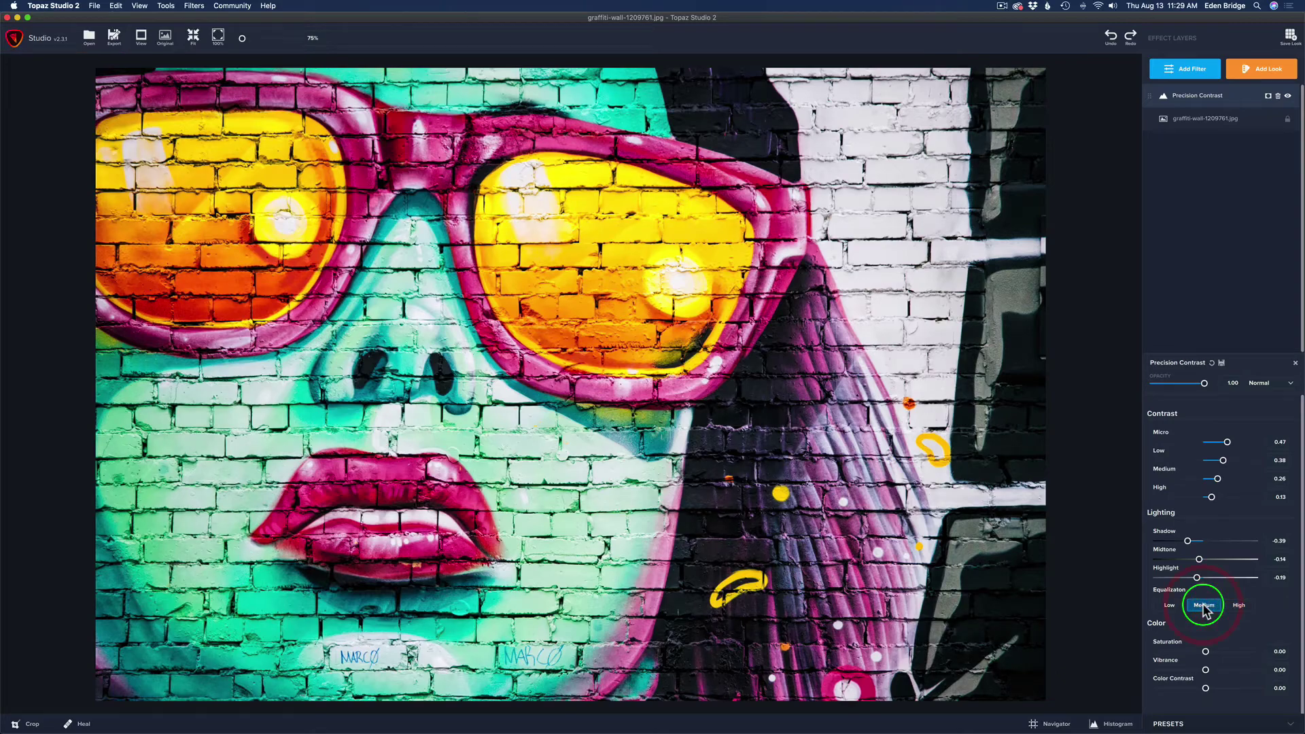
click(1170, 605)
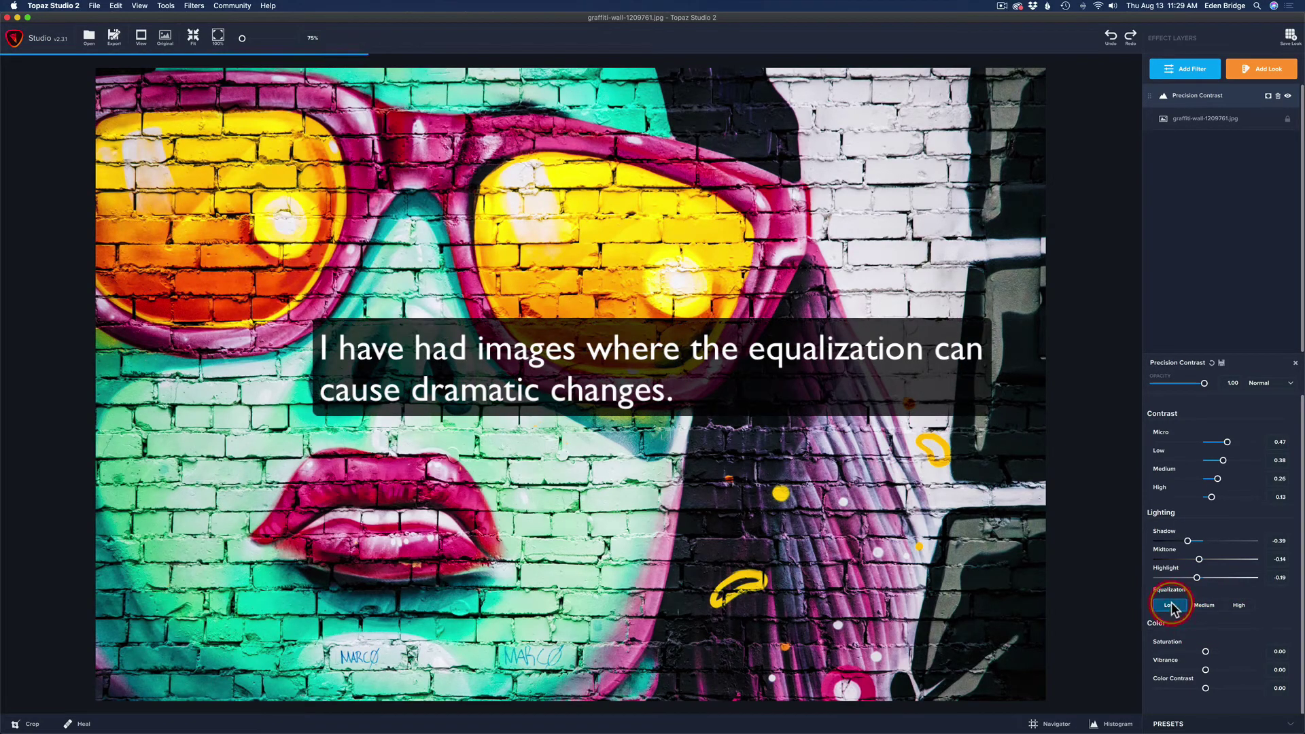
click(1238, 606)
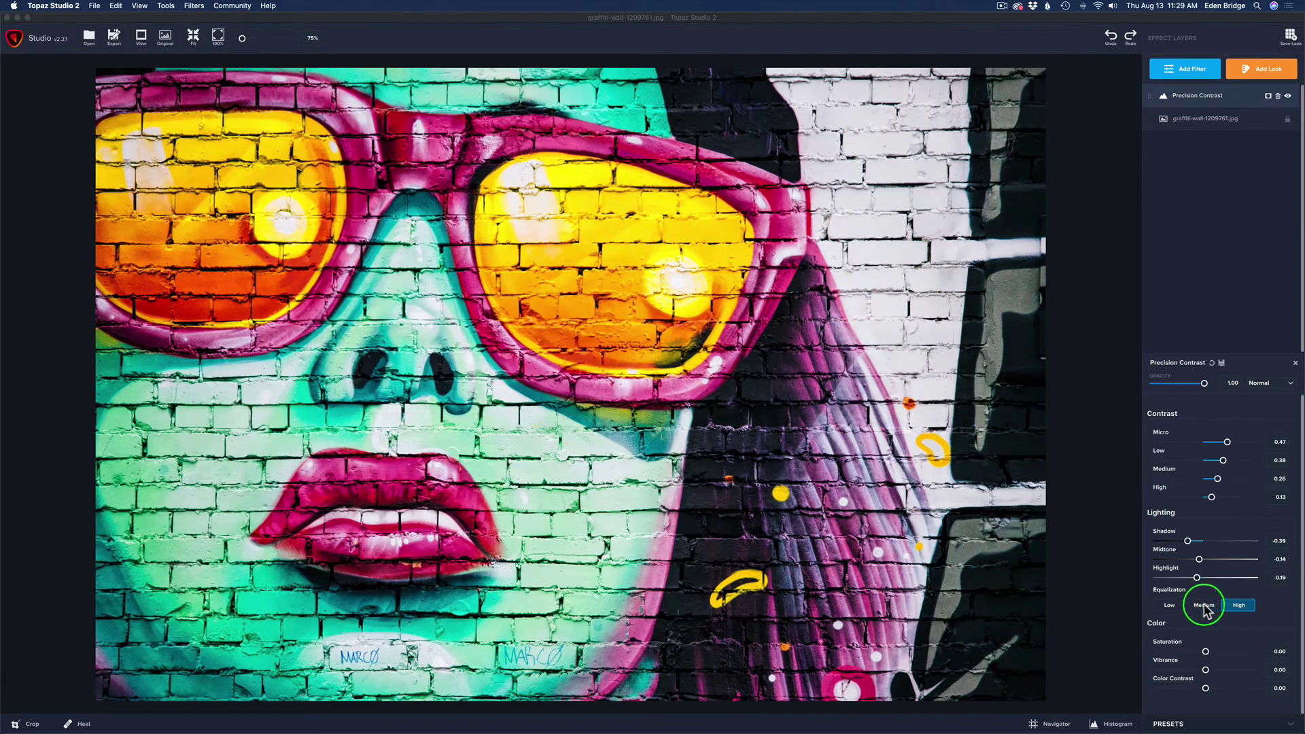
click(1167, 605)
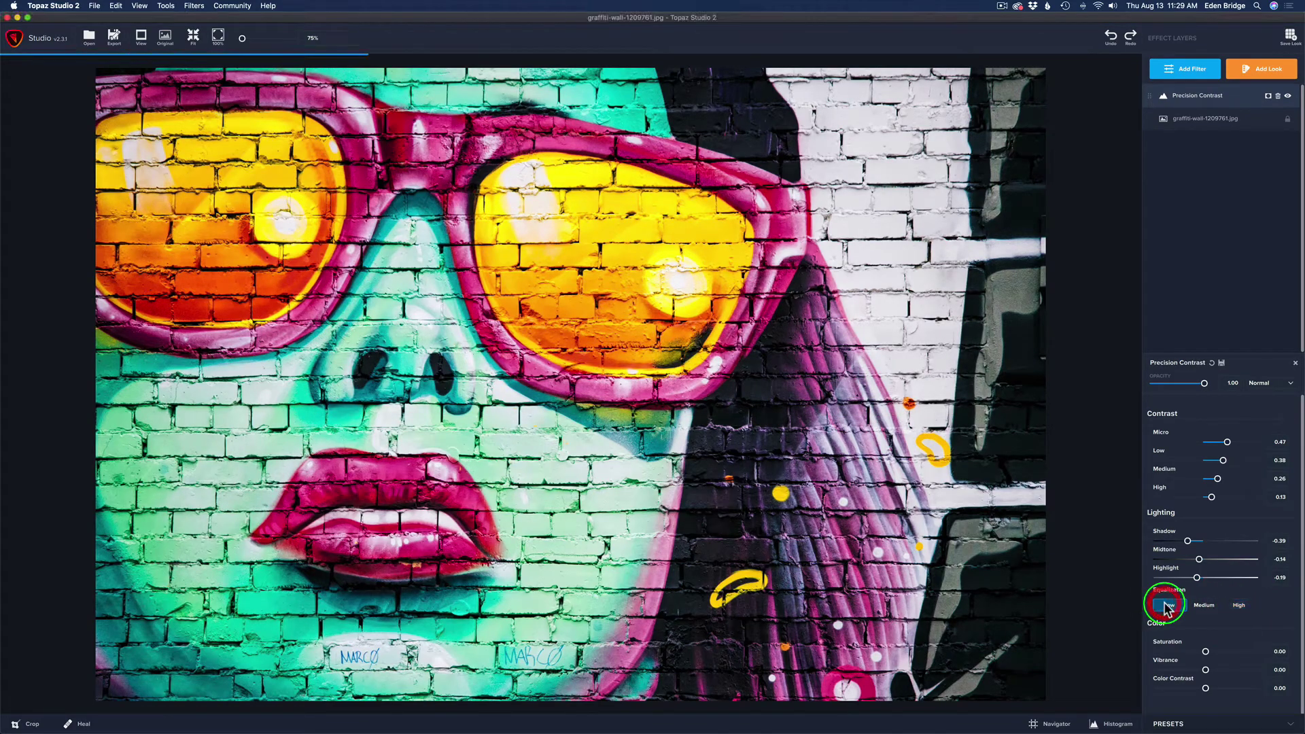
click(1209, 605)
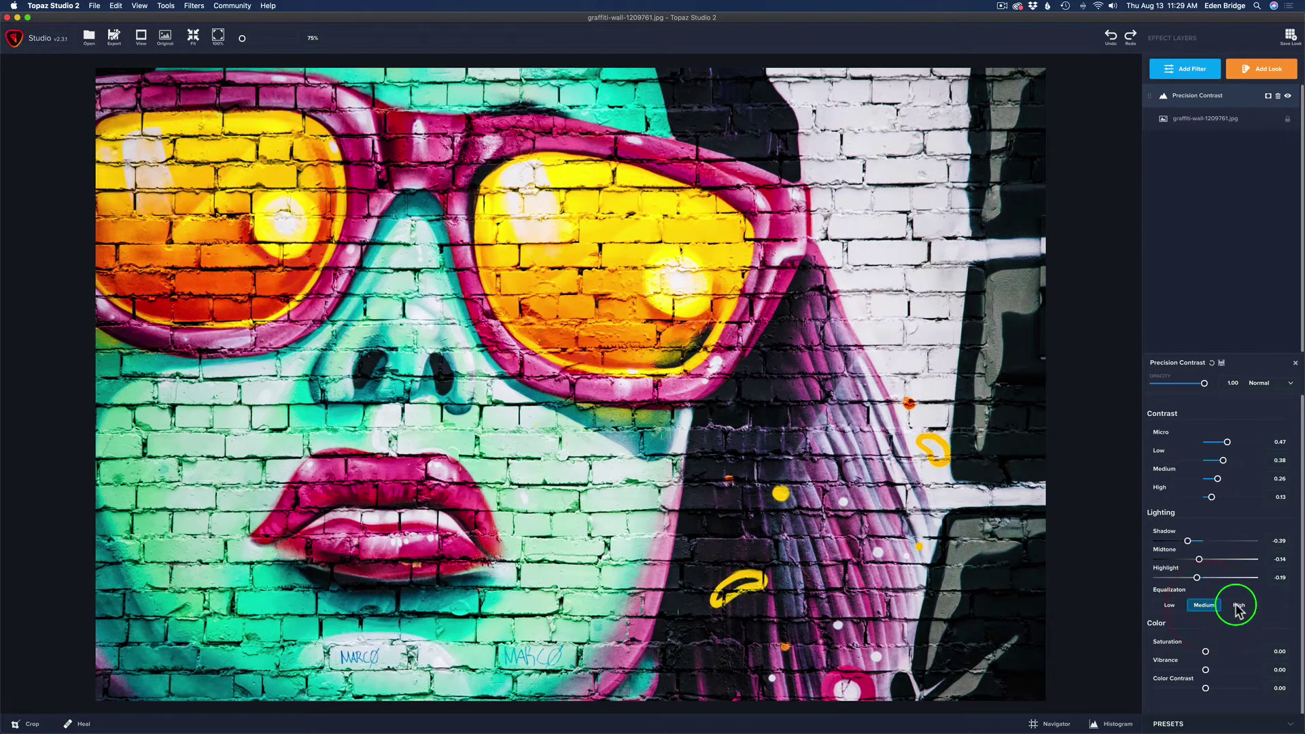
click(1239, 606)
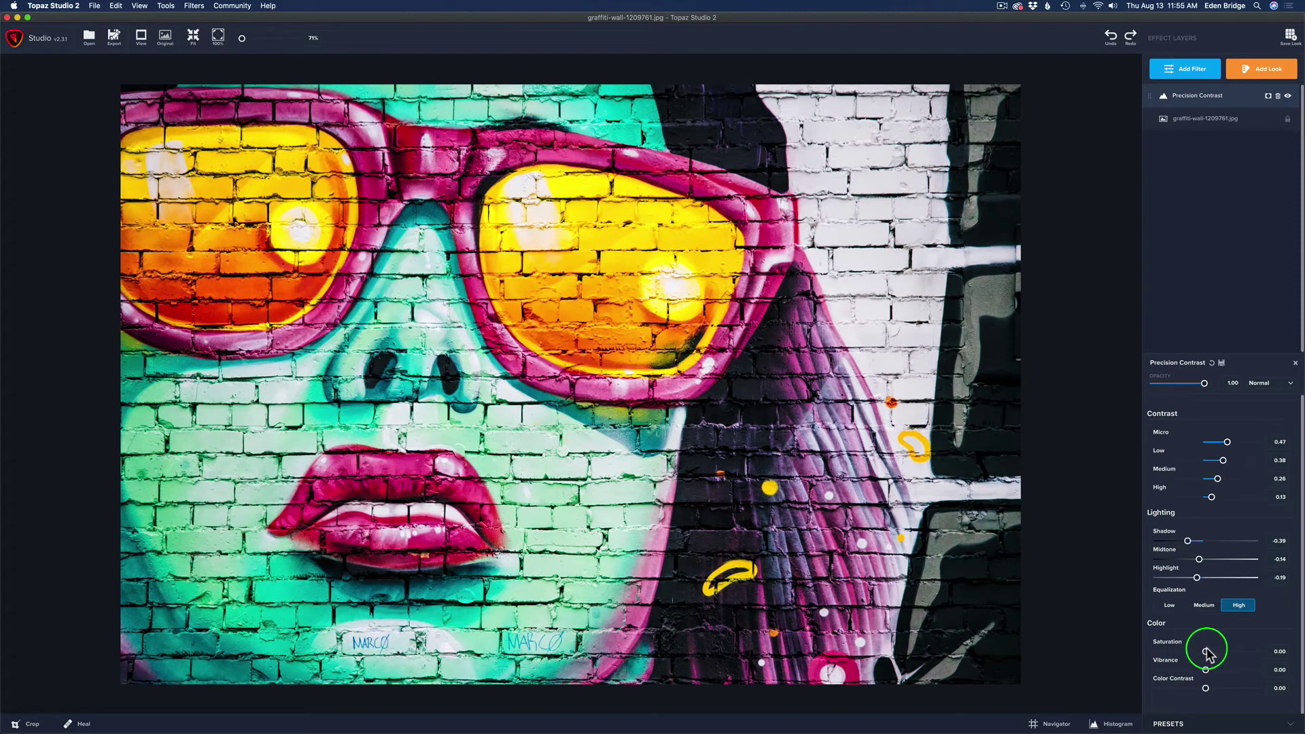
Step: Test Saturation at about 0.90 and negative values, reset it, then set it to 0.41
drag(1204, 652, 1250, 652)
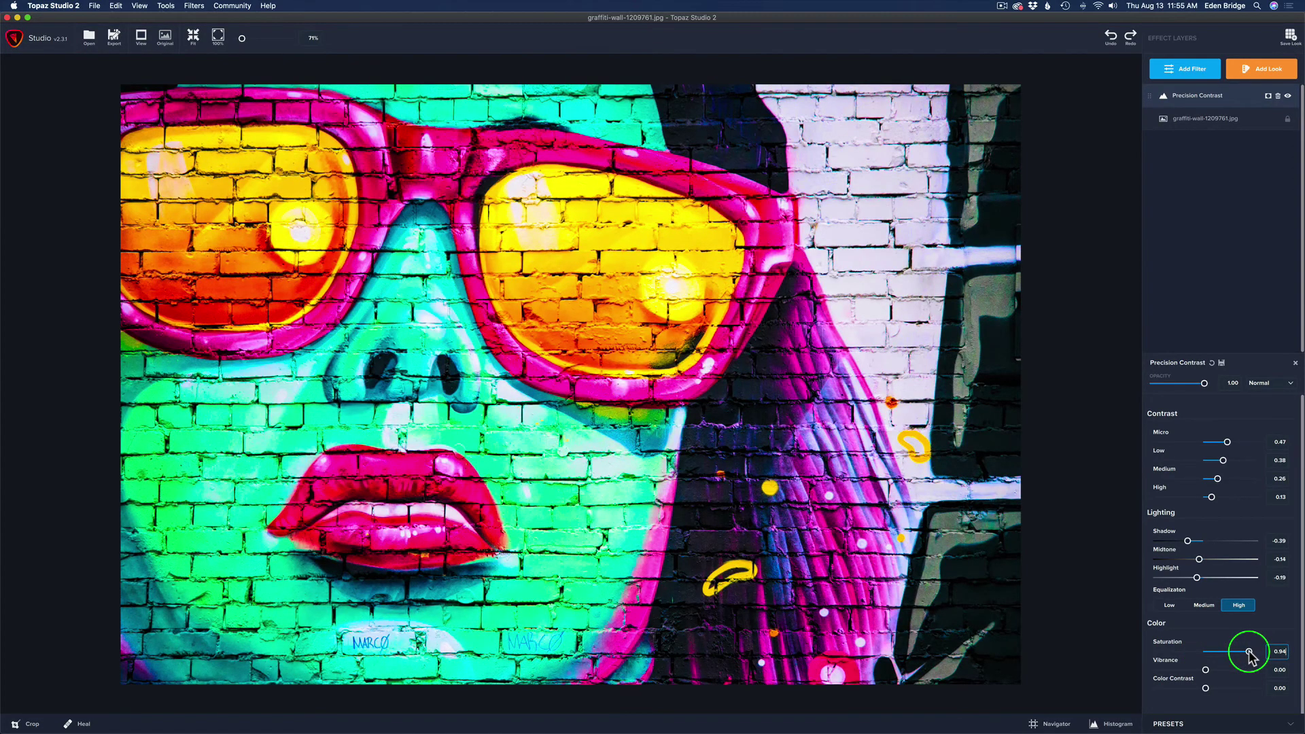
drag(1249, 651, 1131, 651)
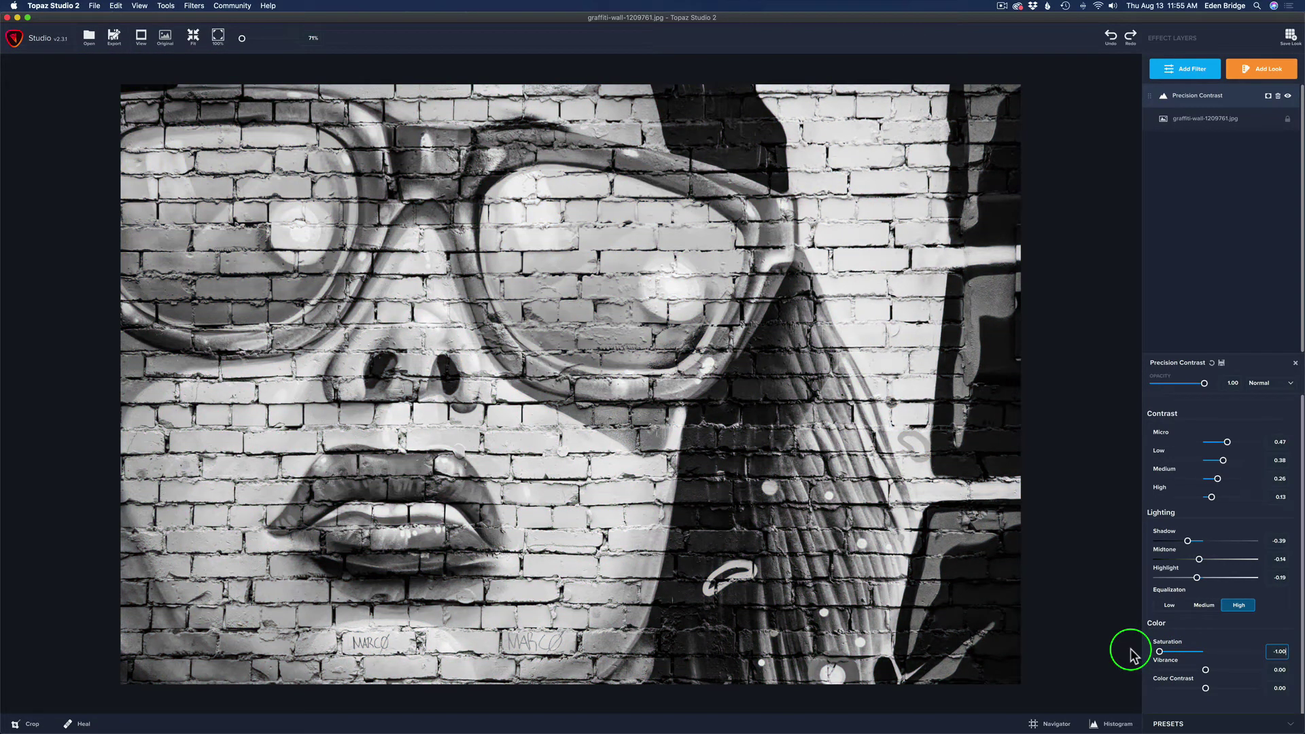
double_click(1167, 644)
click(1206, 651)
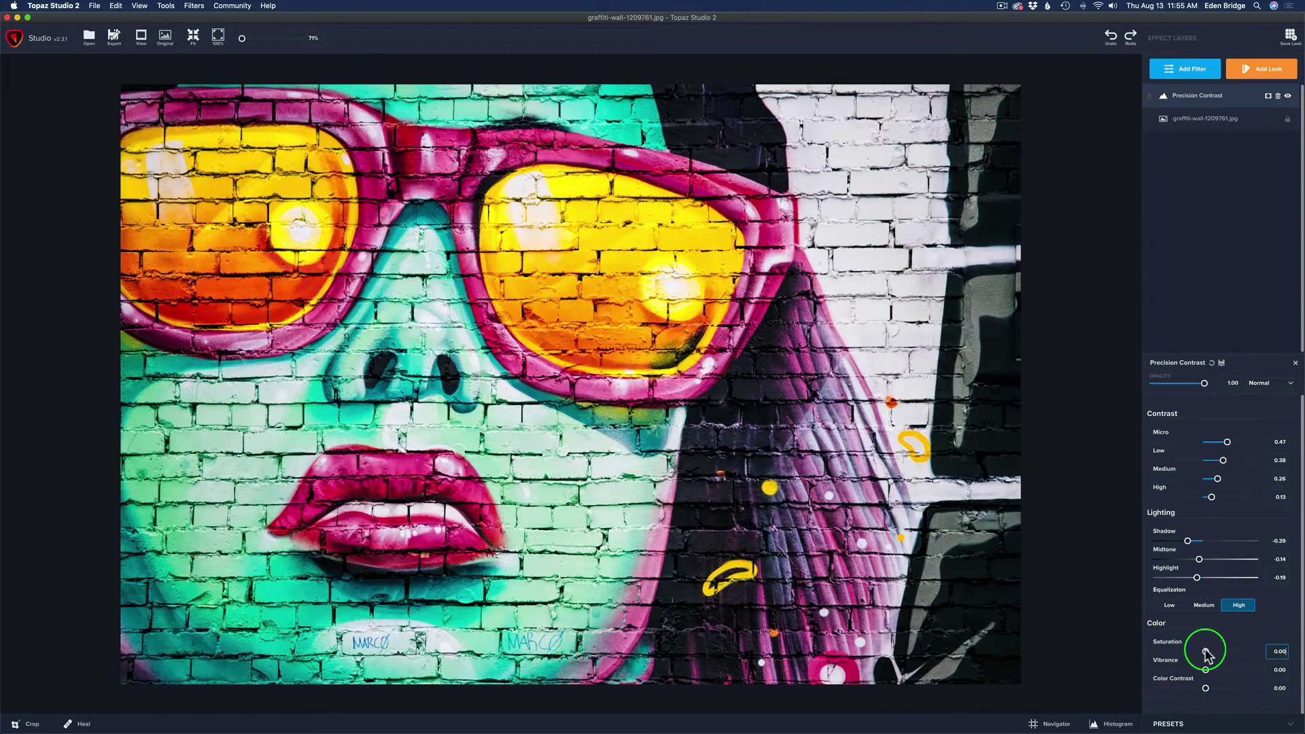
drag(1206, 653, 1198, 491)
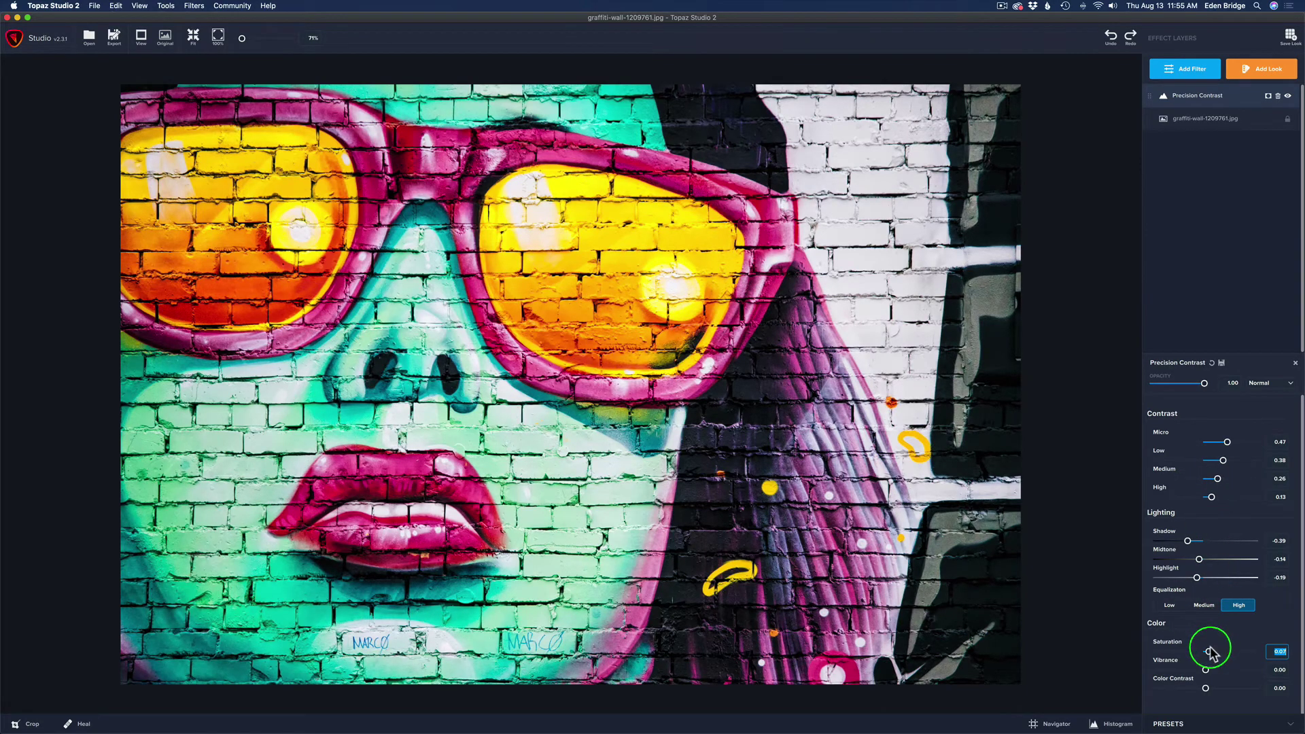
drag(1209, 652, 1224, 655)
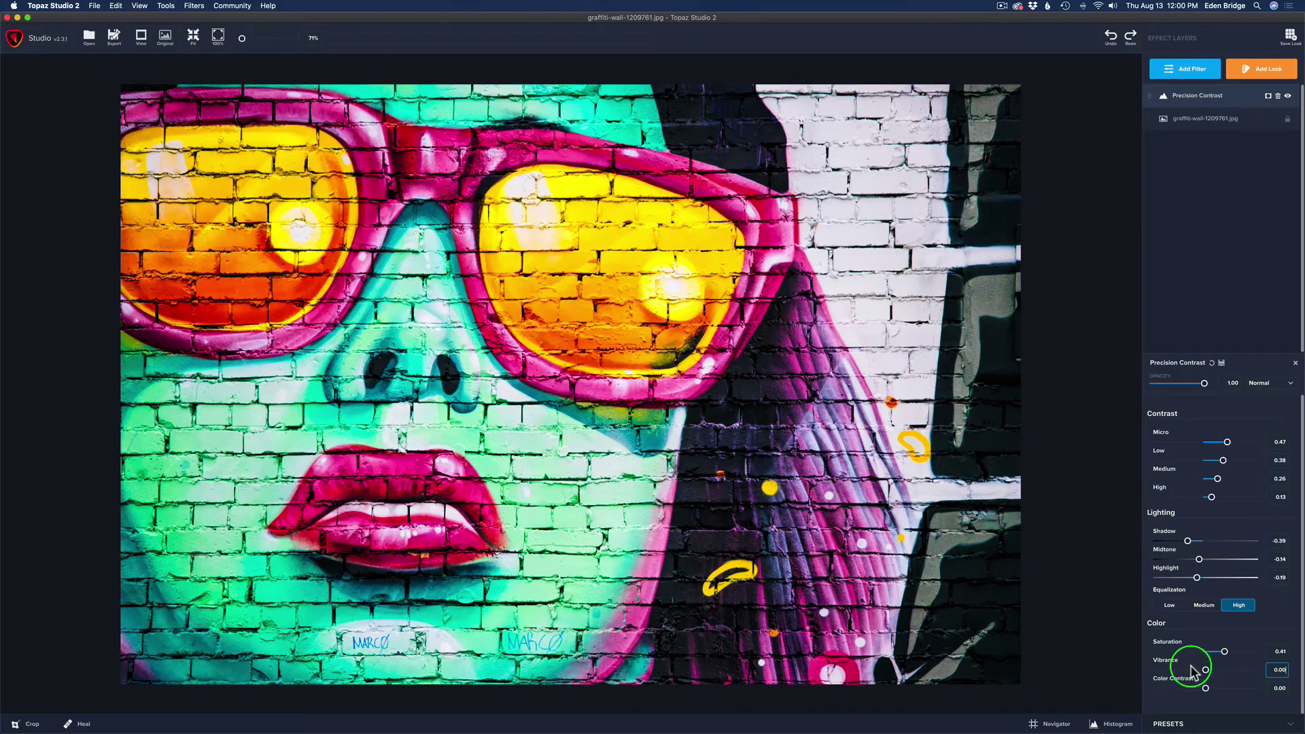
Step: Raise Vibrance to 0.67 to enrich the graffiti colours
drag(1207, 673, 1238, 673)
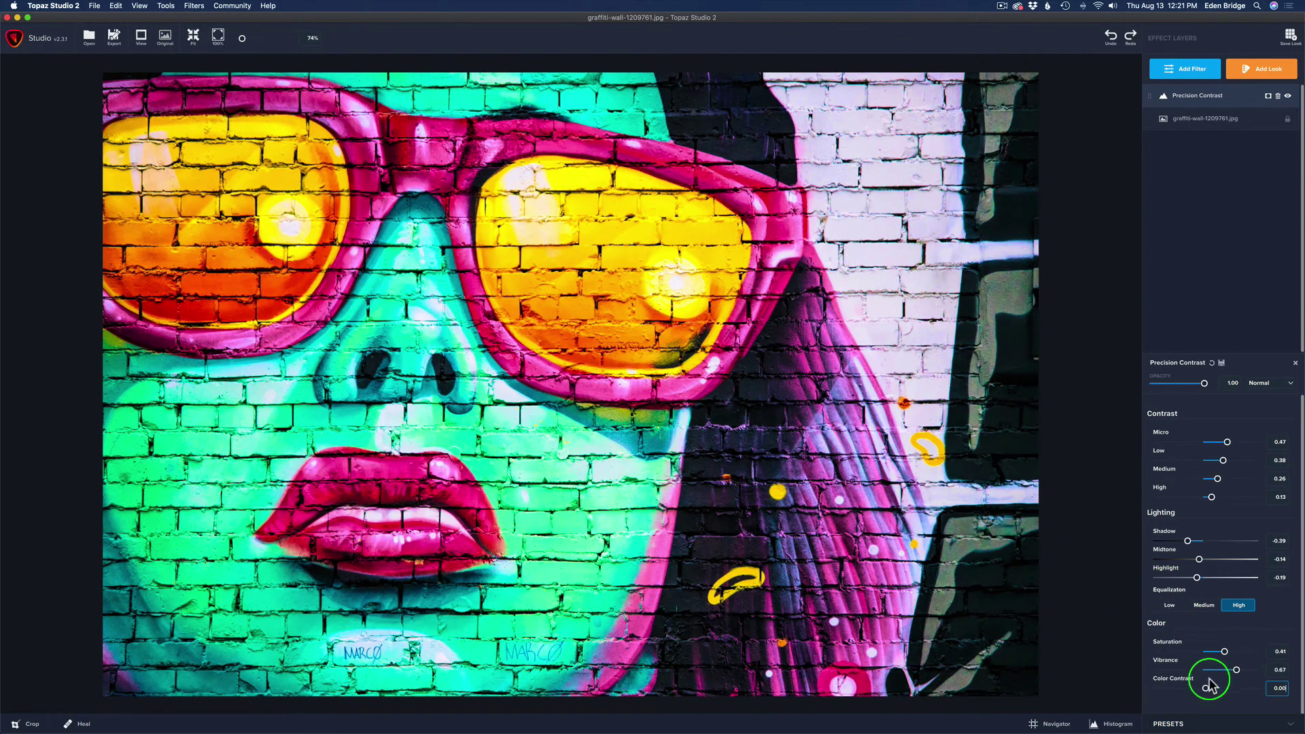
Step: Try Color Contrast at 0.41, reset it, then push it to the full 1.00
mouse_move(1207, 689)
mouse_down()
mouse_move(1240, 689)
mouse_move(1229, 690)
mouse_up()
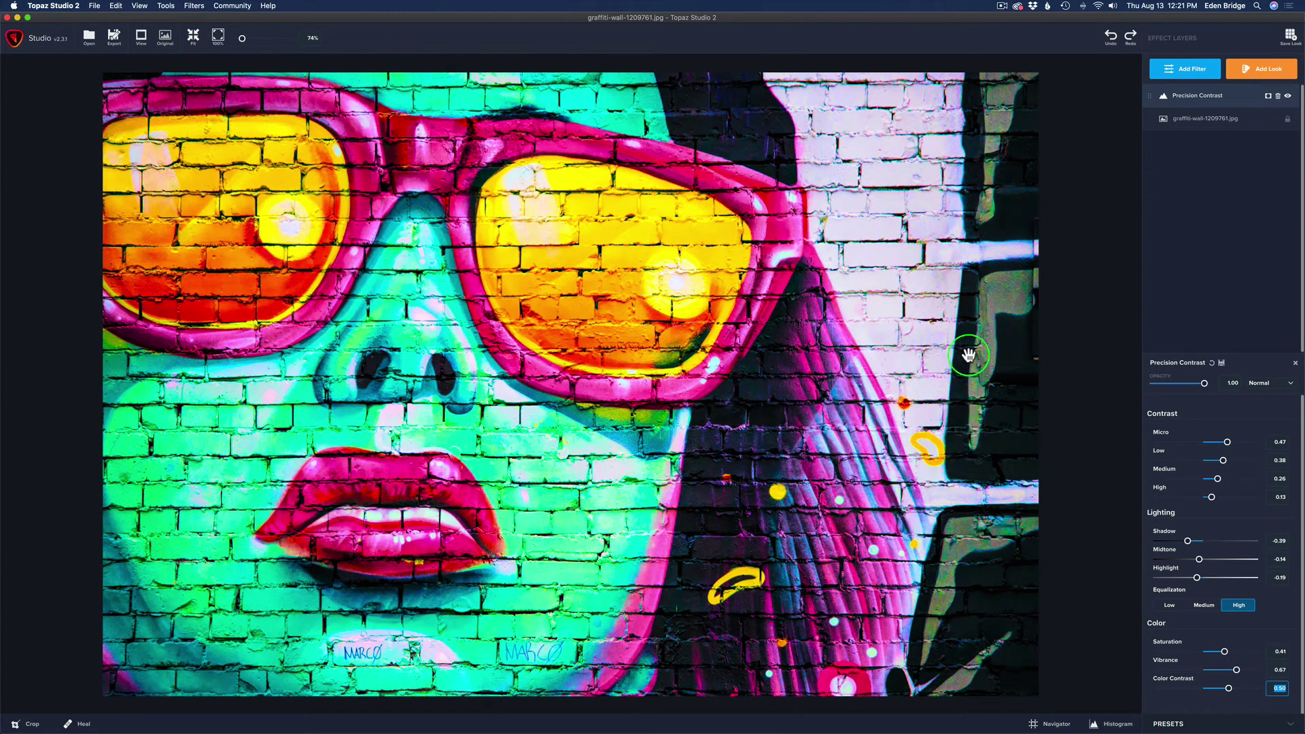
double_click(1176, 677)
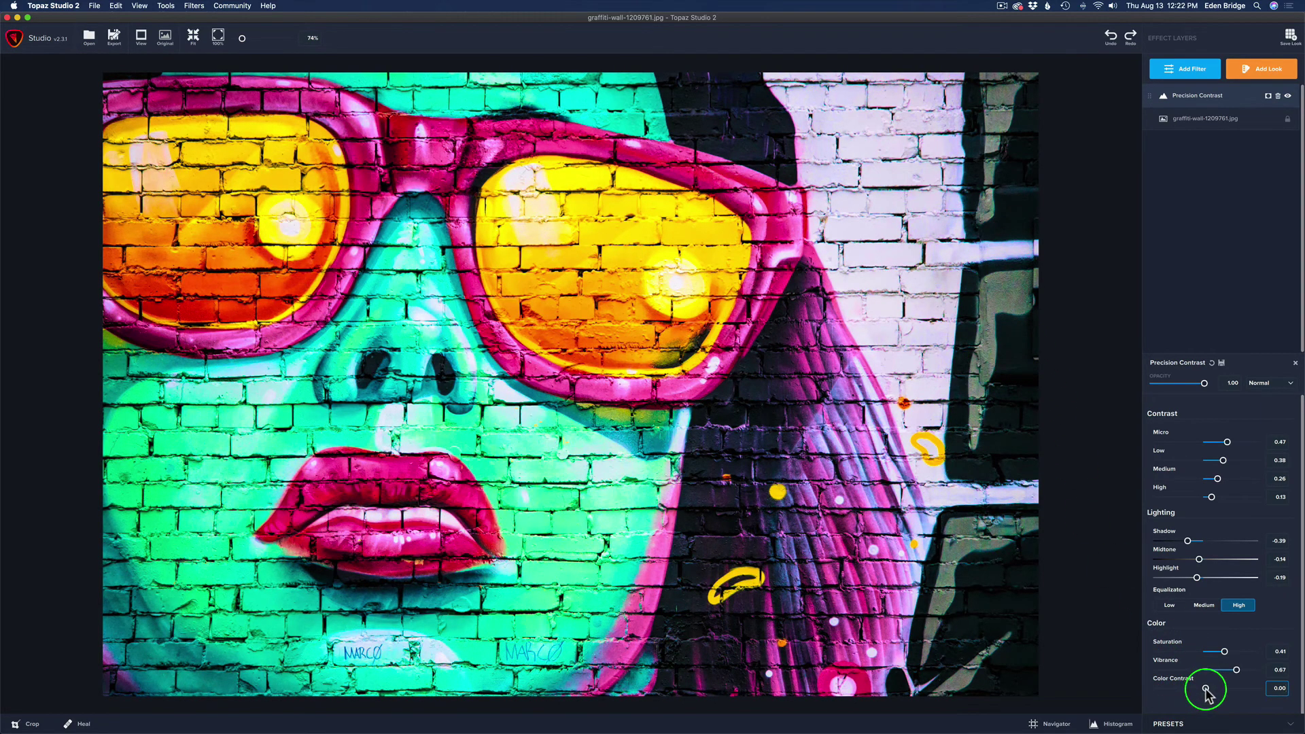
drag(1206, 690, 1291, 688)
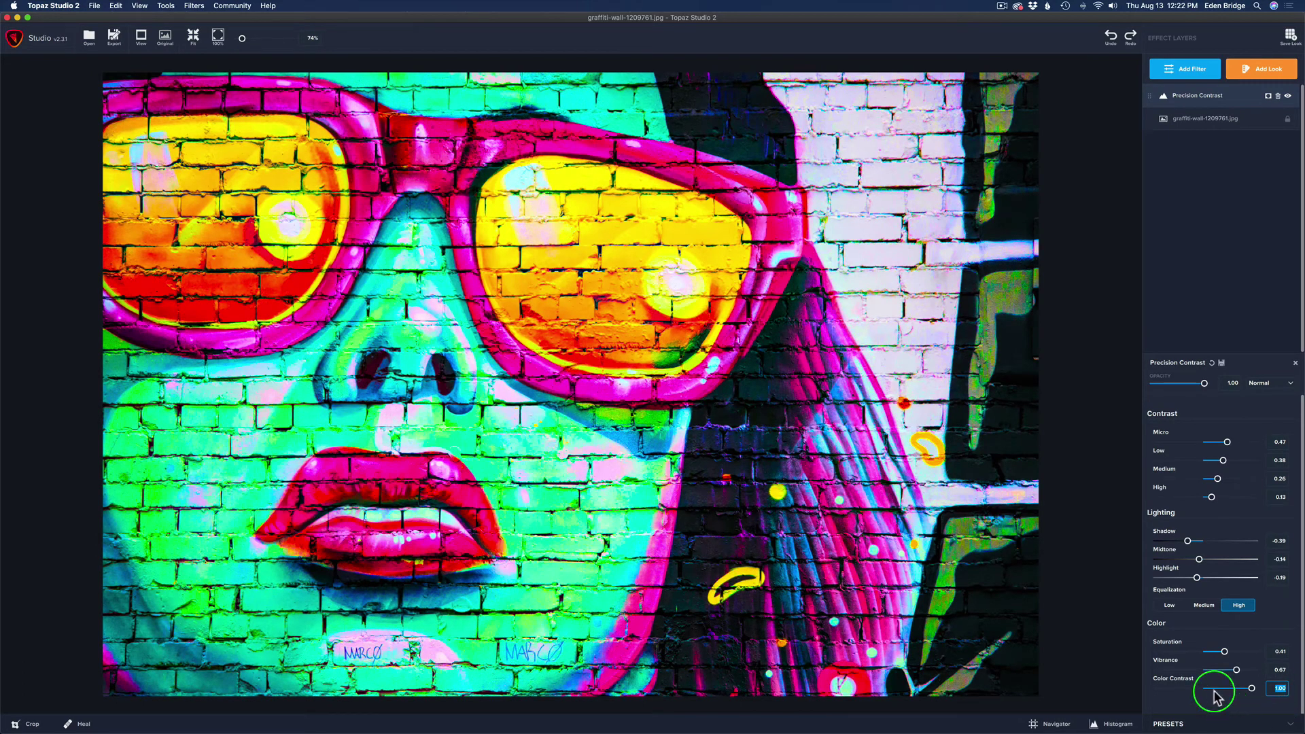
Step: Reset Color Contrast, set it to a moderate 0.24, and compare with the original photo
double_click(1178, 679)
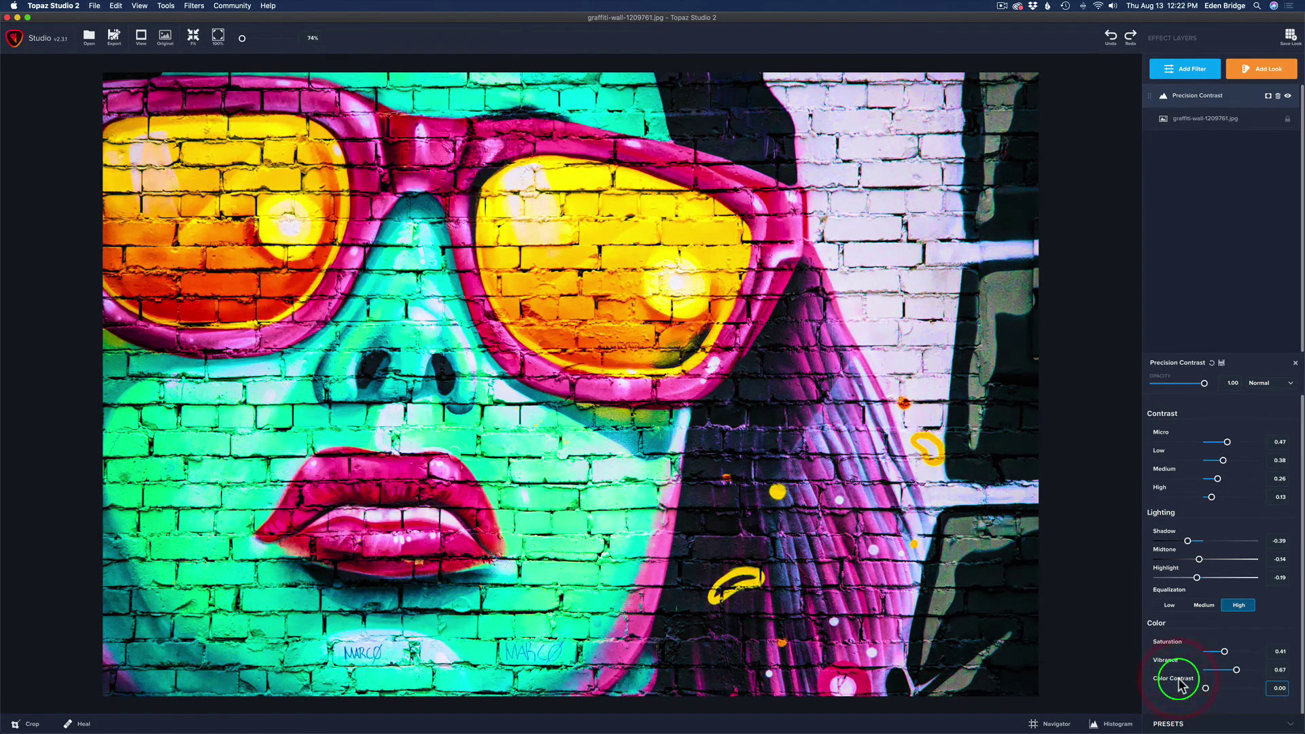
click(1206, 689)
drag(1206, 688, 1221, 692)
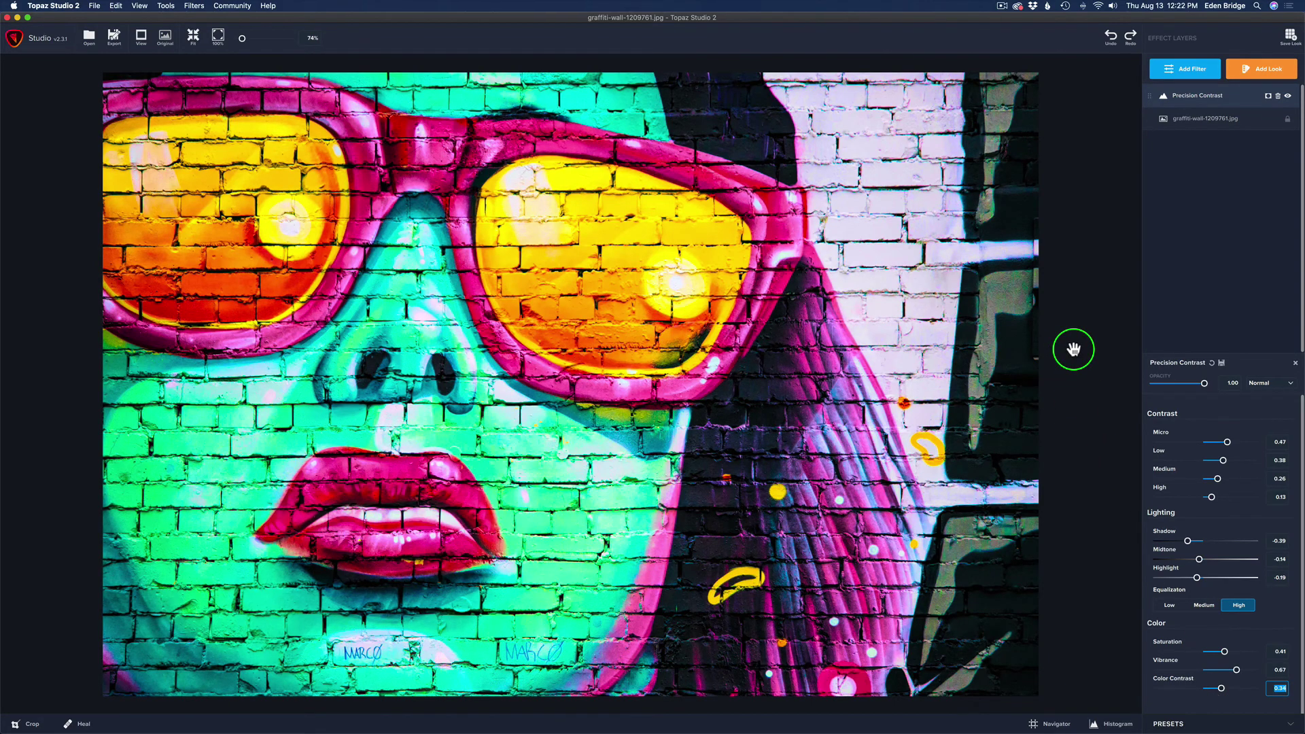
key(o)
key(o)
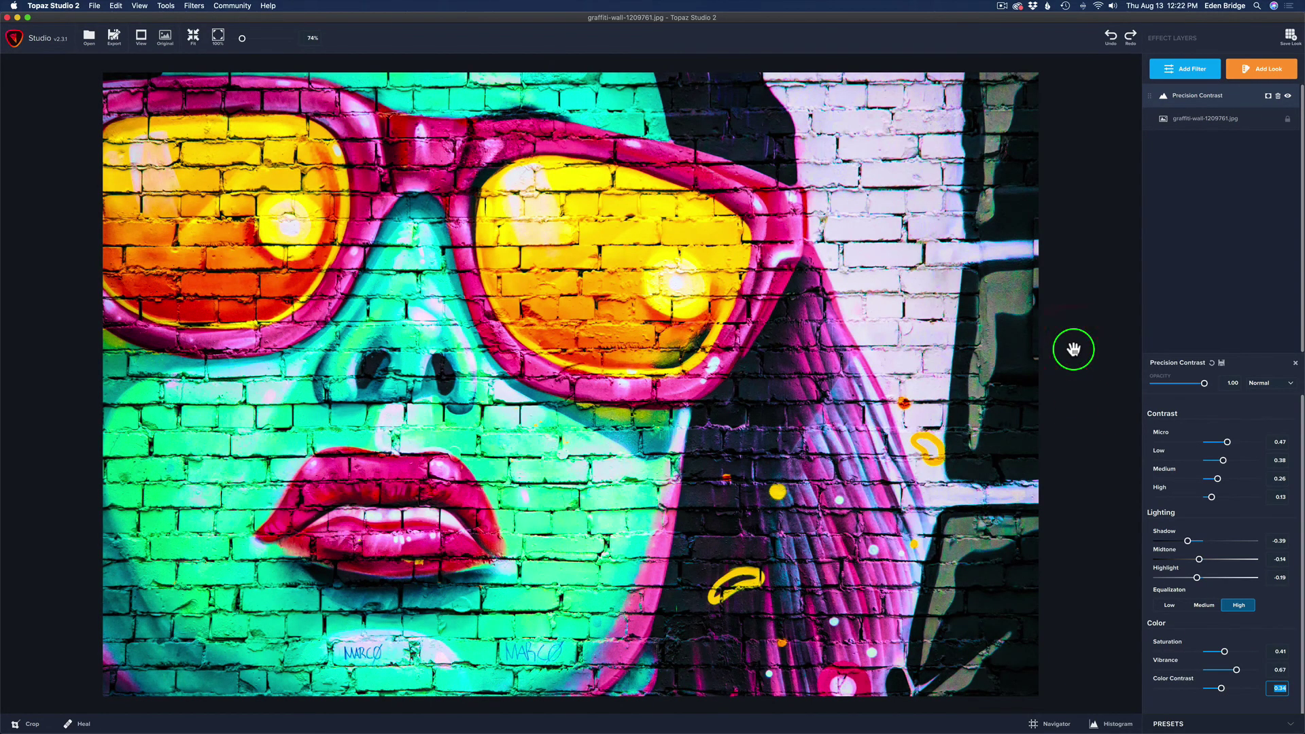